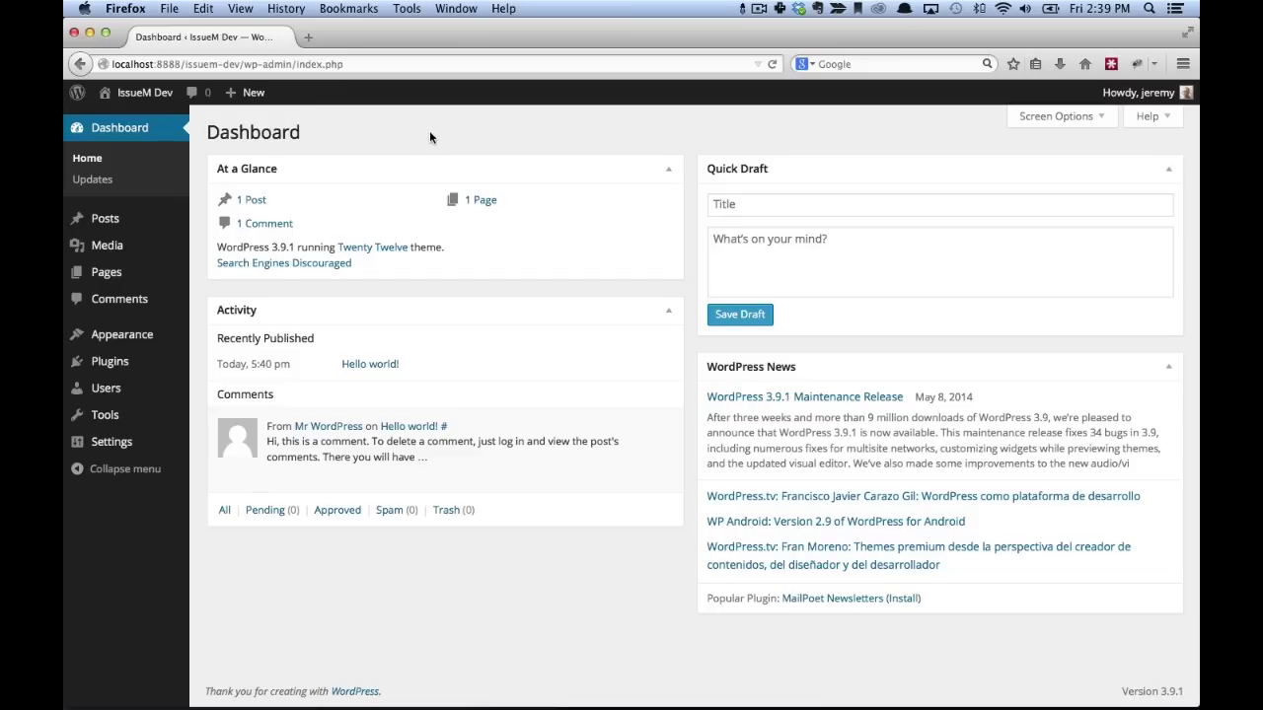
Search the WordPress plugin directory for "issuem" to find a new plugin to add
mouse_move(106, 362)
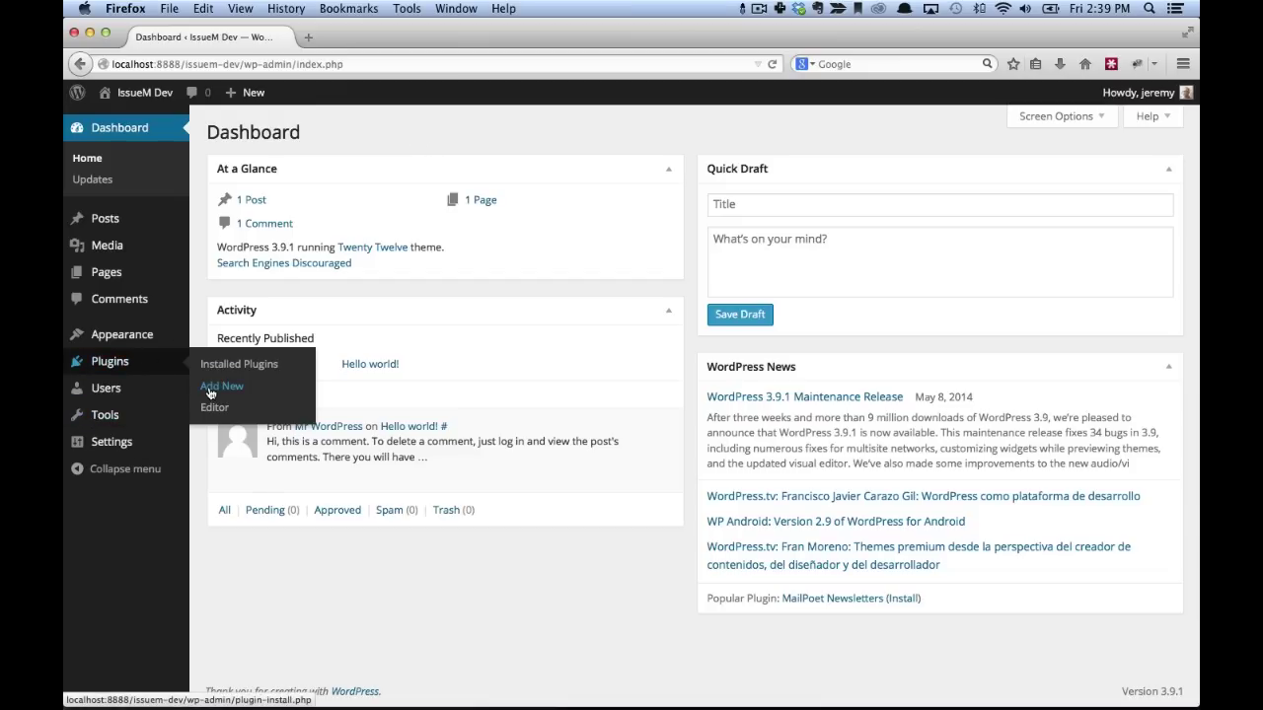
click(209, 393)
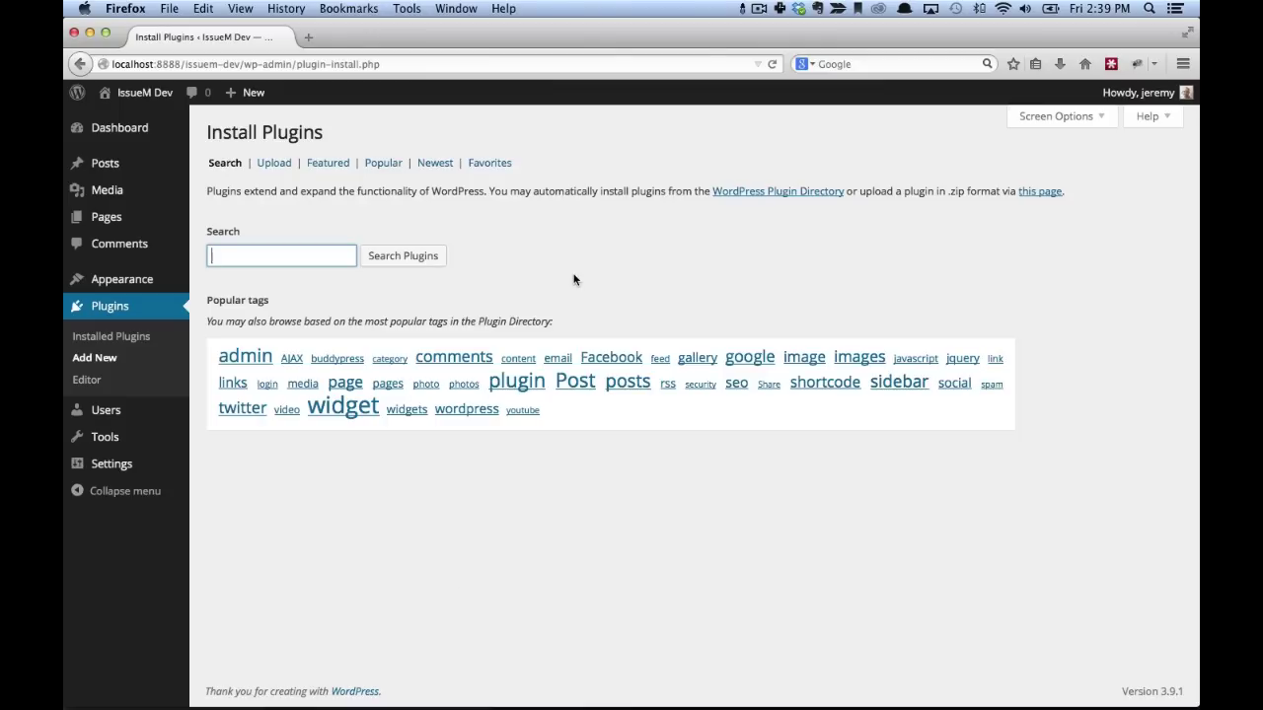
text(issuem)
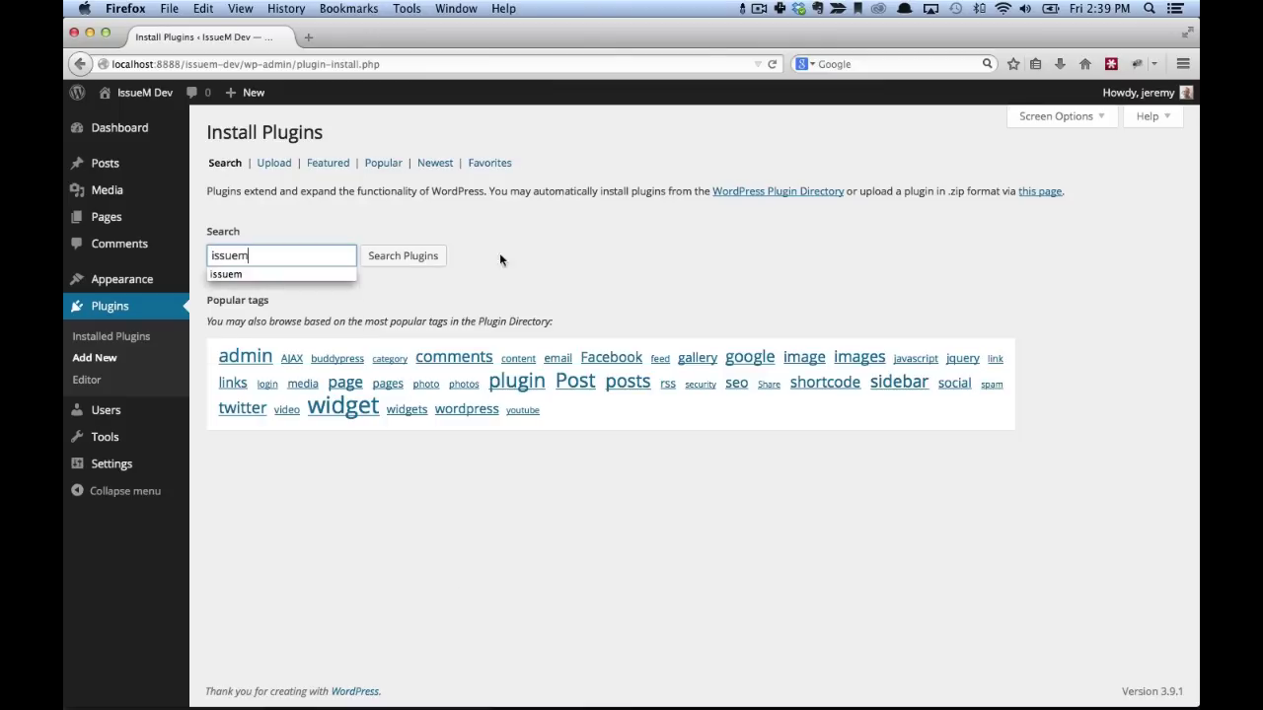
click(406, 256)
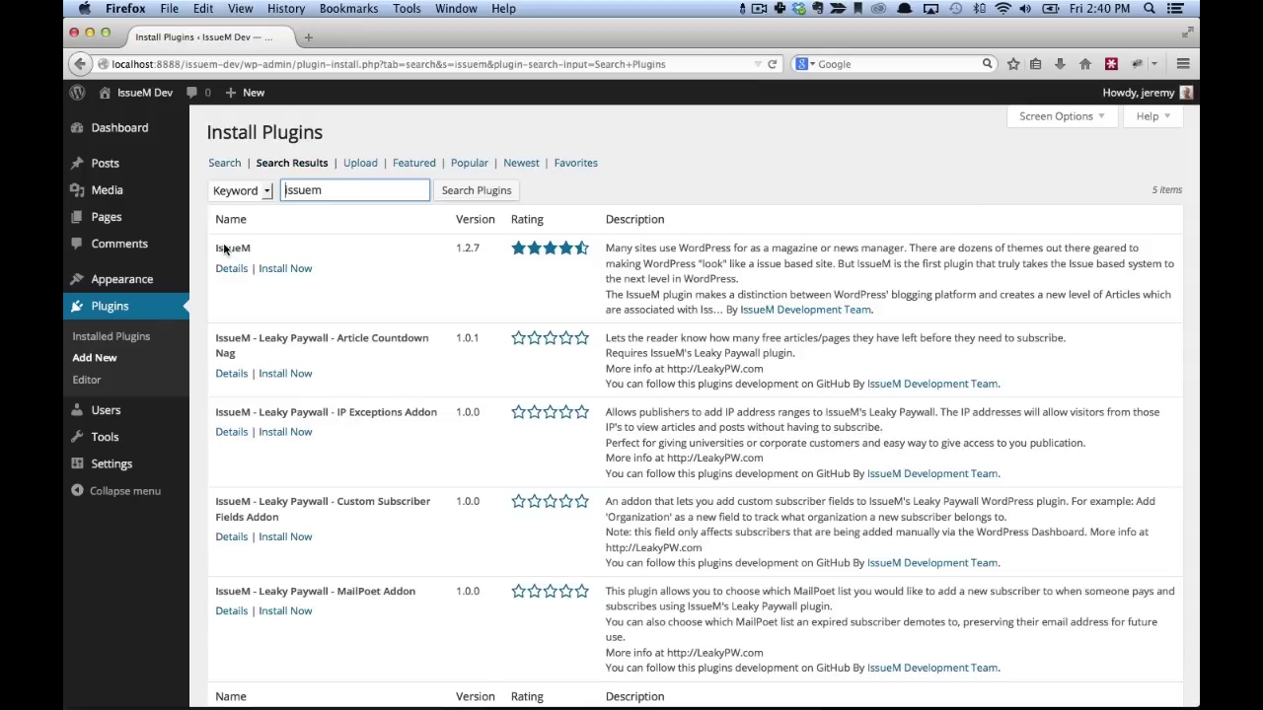
Install the IssueM 1.2.7 plugin from the search results and activate it
click(295, 268)
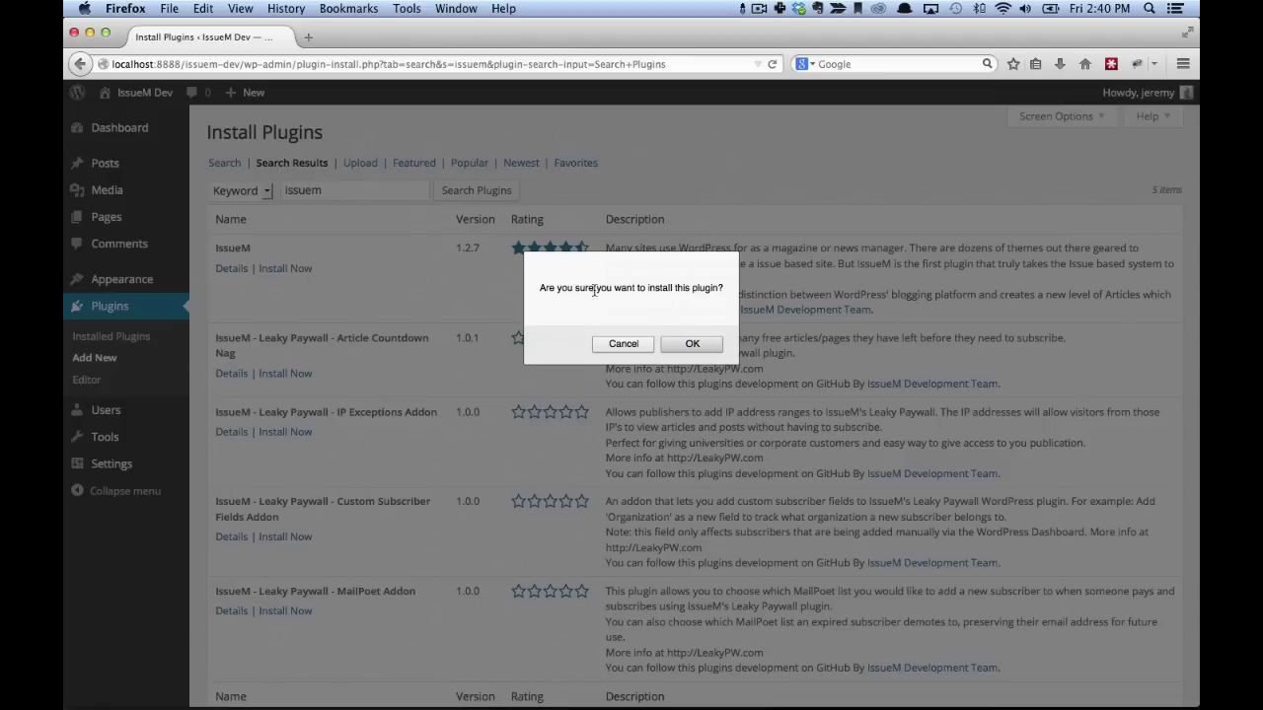
click(692, 344)
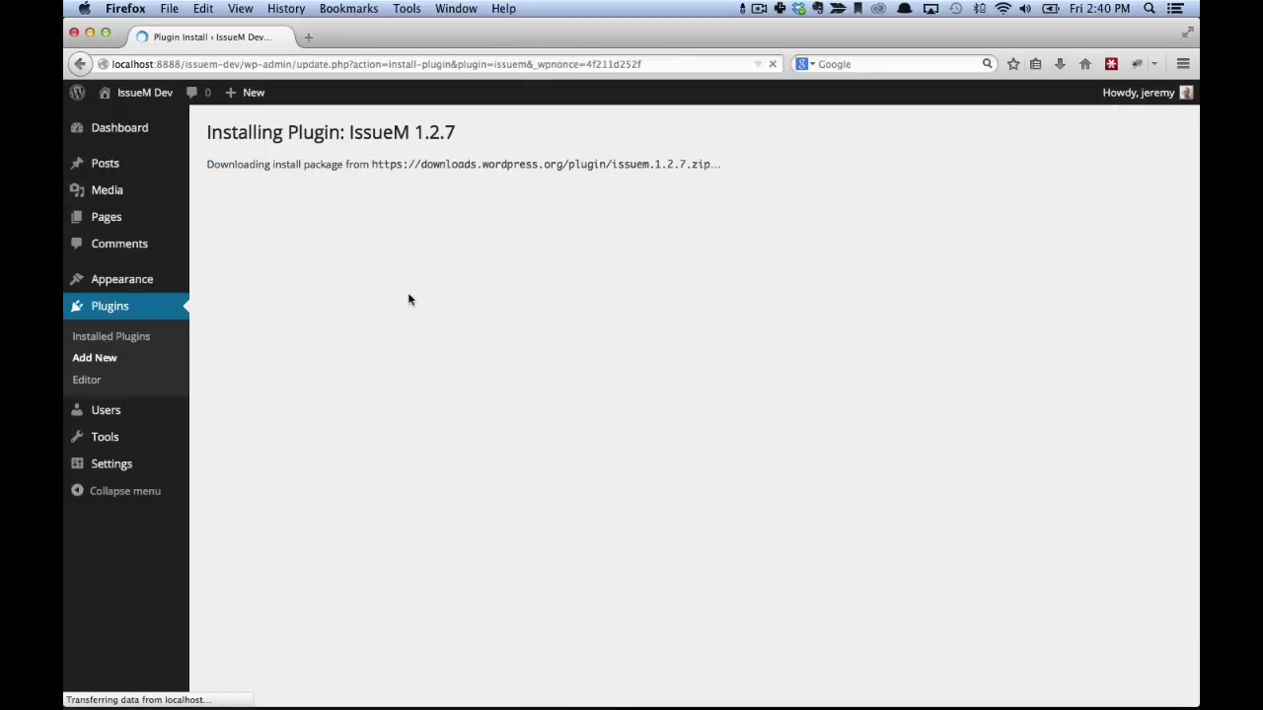
click(242, 268)
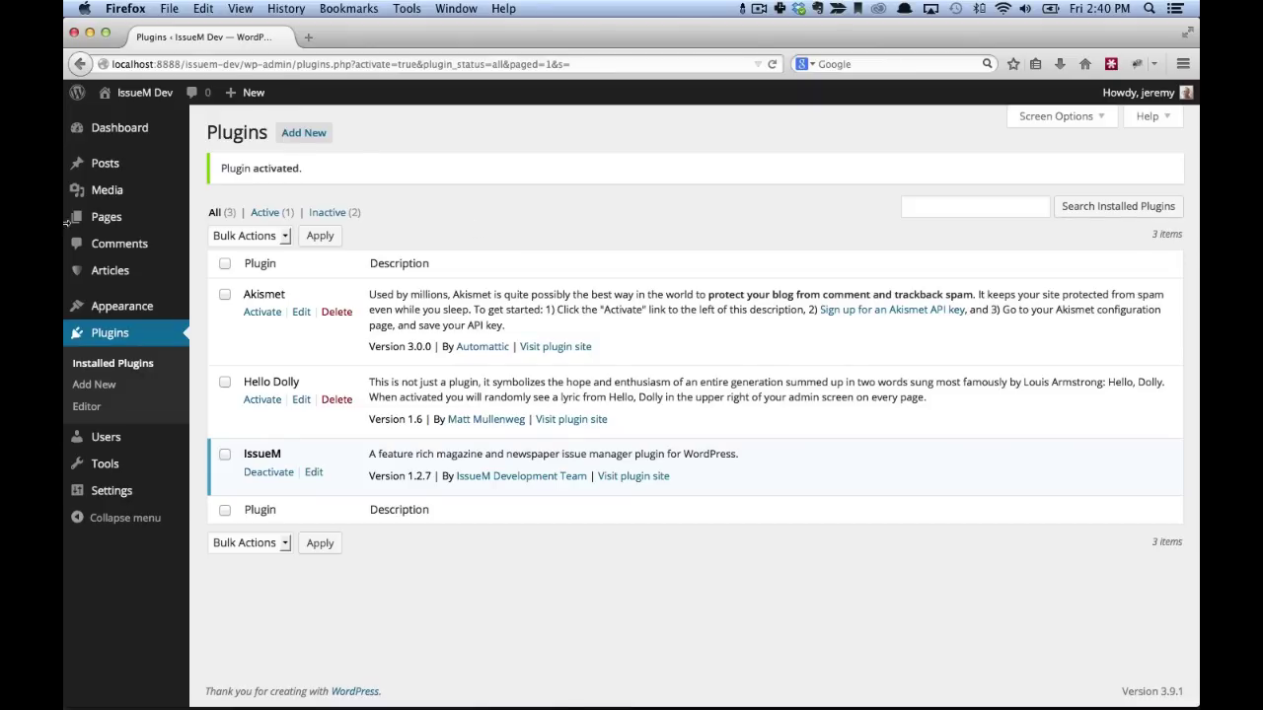
Create a new page titled "Current Issue" with no content and publish it
mouse_move(106, 216)
click(222, 242)
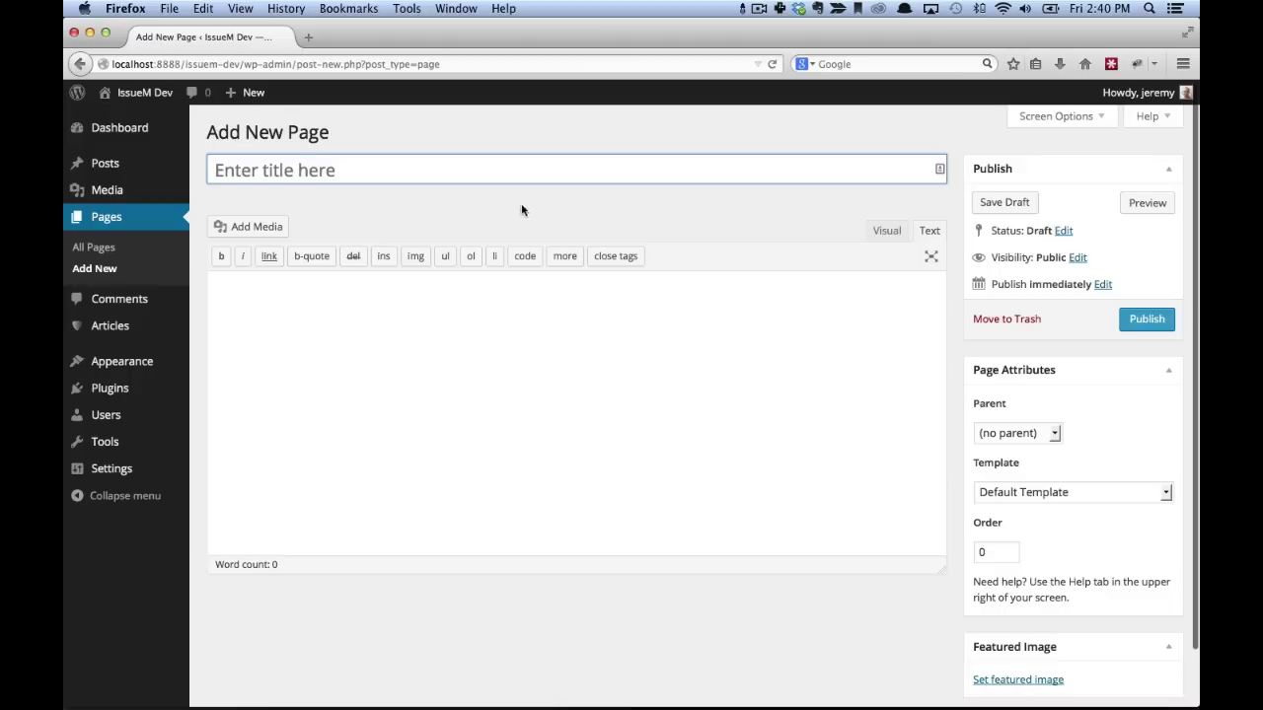
click(418, 208)
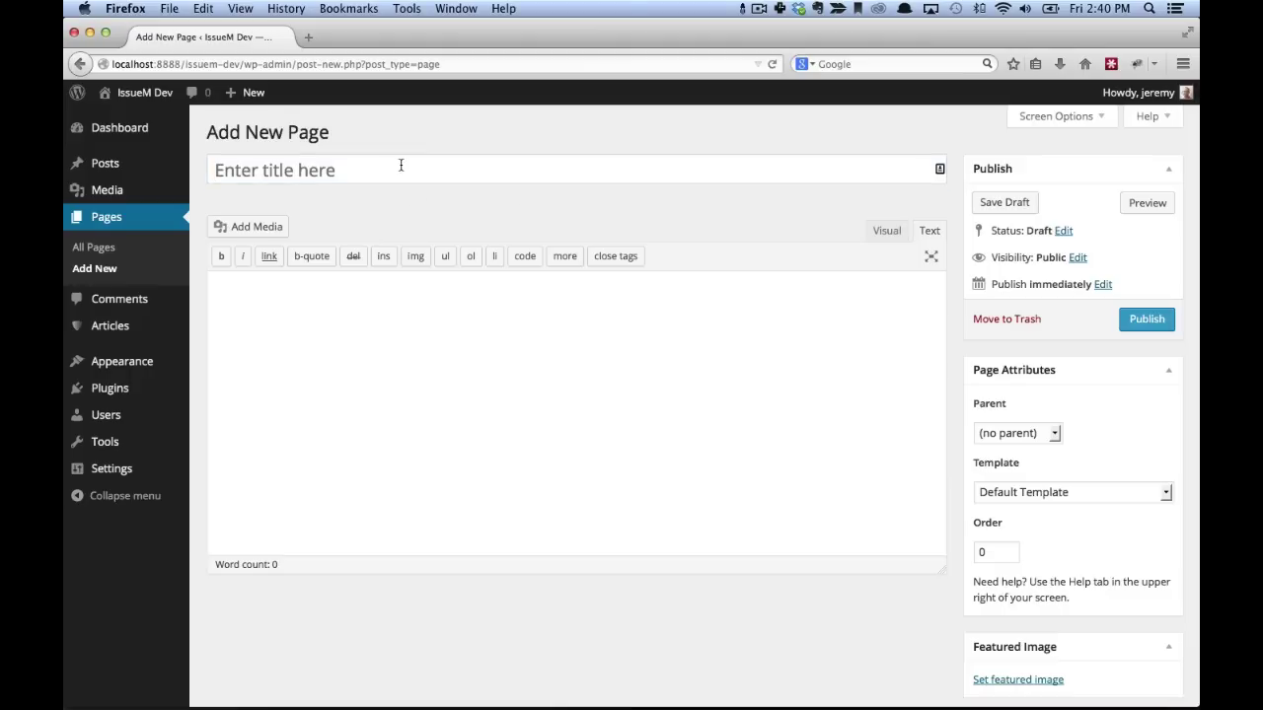
click(401, 166)
text(Cureen)
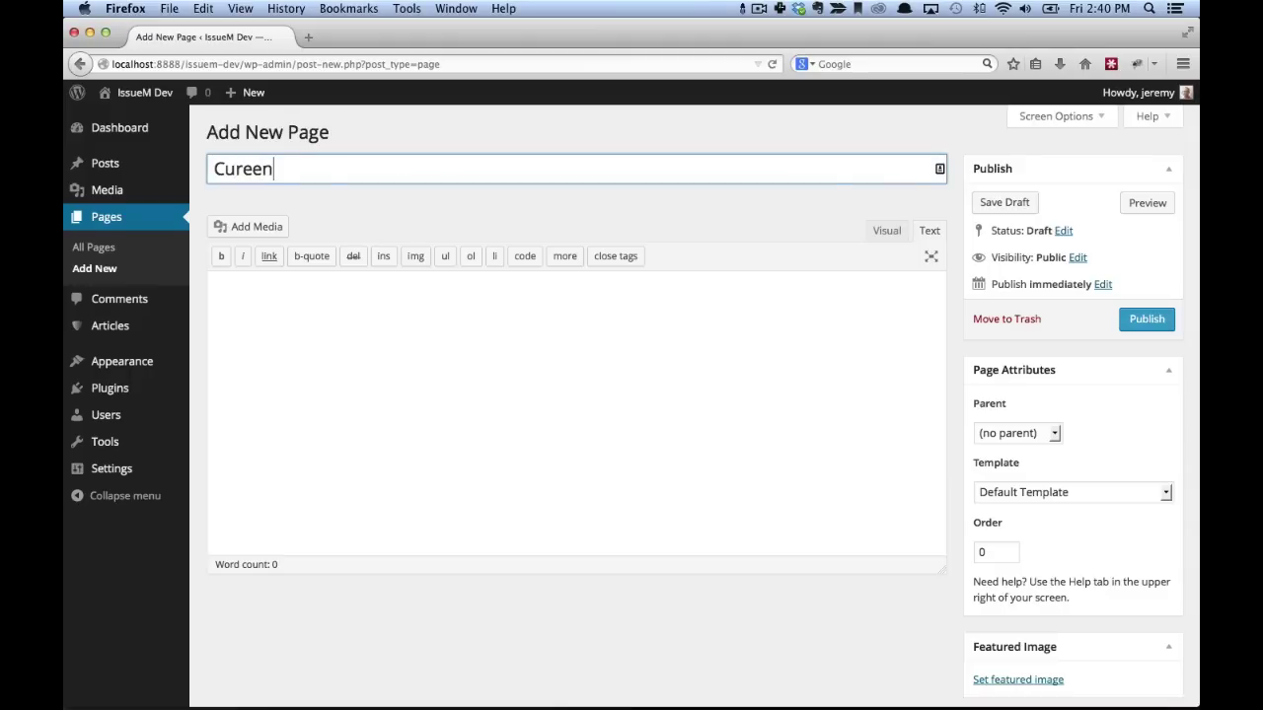
key(BackSpace)
key(BackSpace)
key(BackSpace)
text(rent Issue)
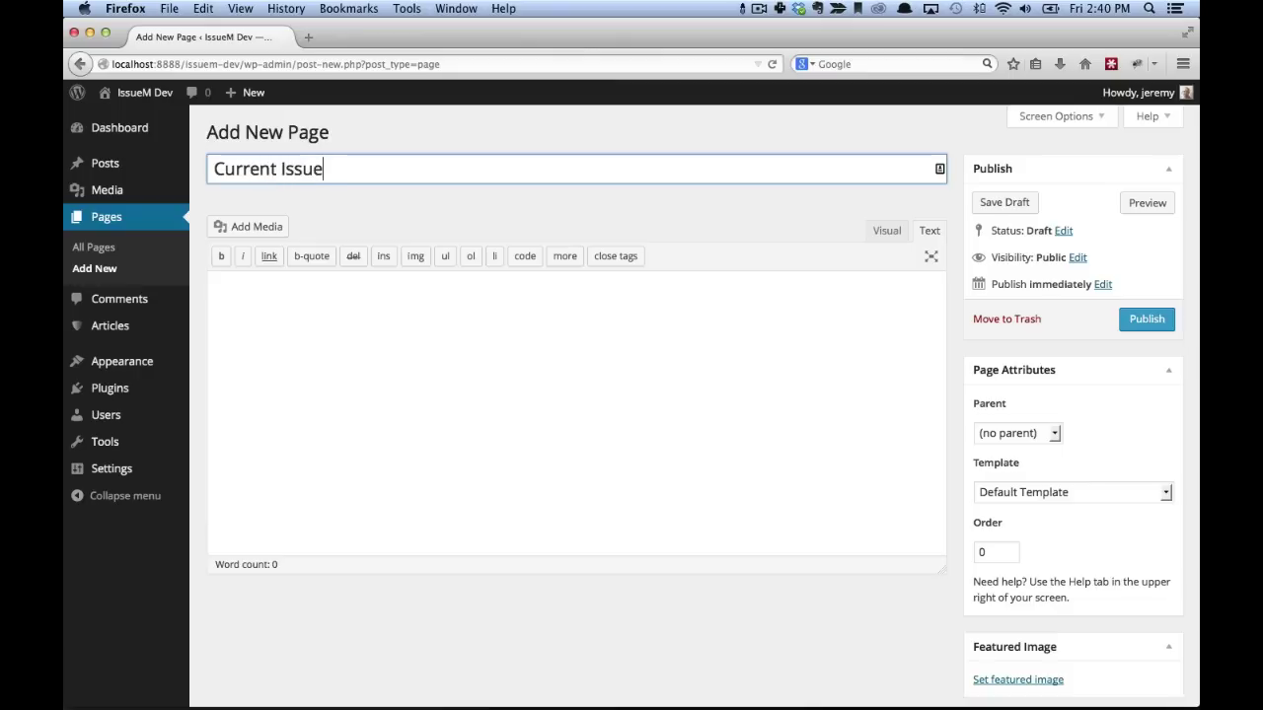
click(1147, 322)
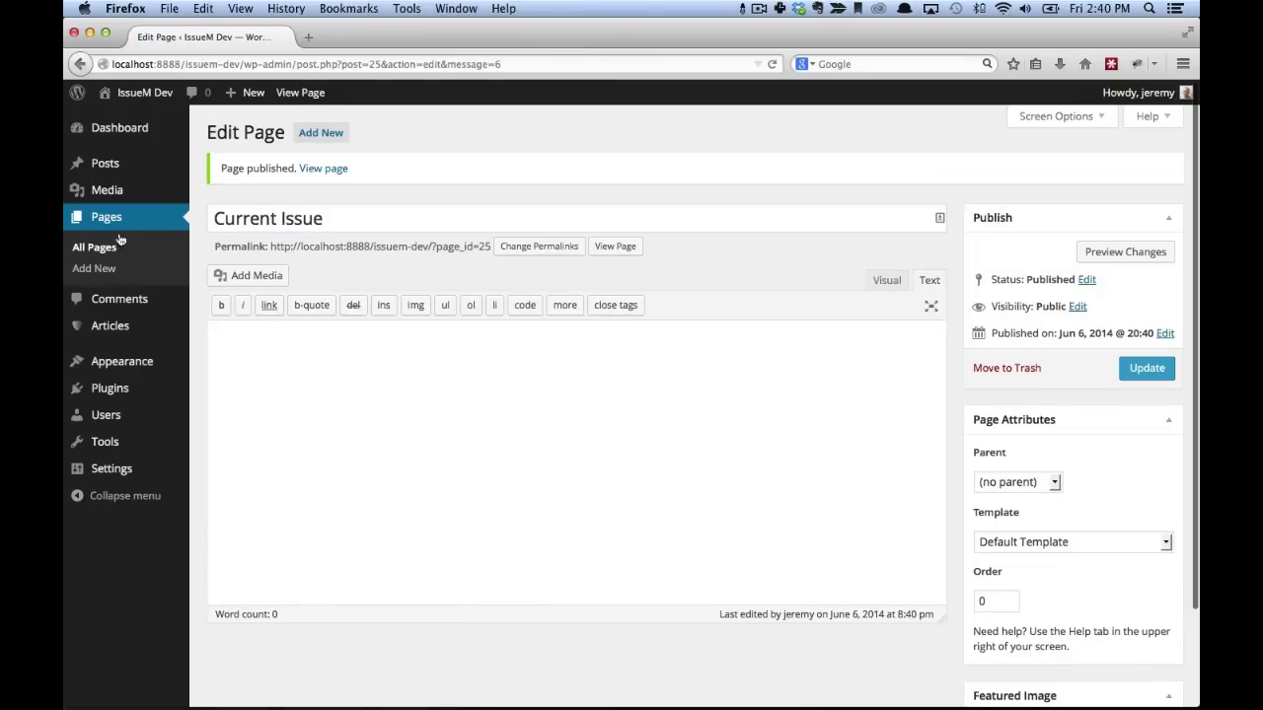
Add another empty page titled "Past Issues" and publish it
click(94, 268)
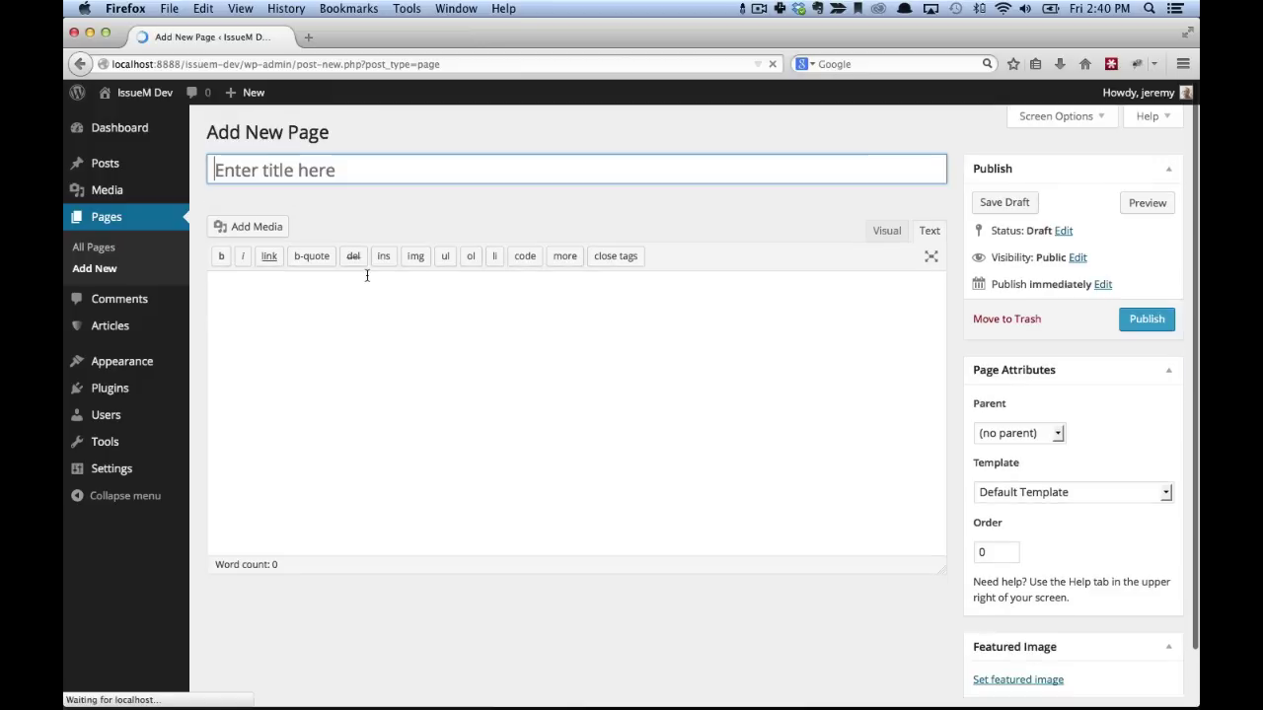
click(342, 170)
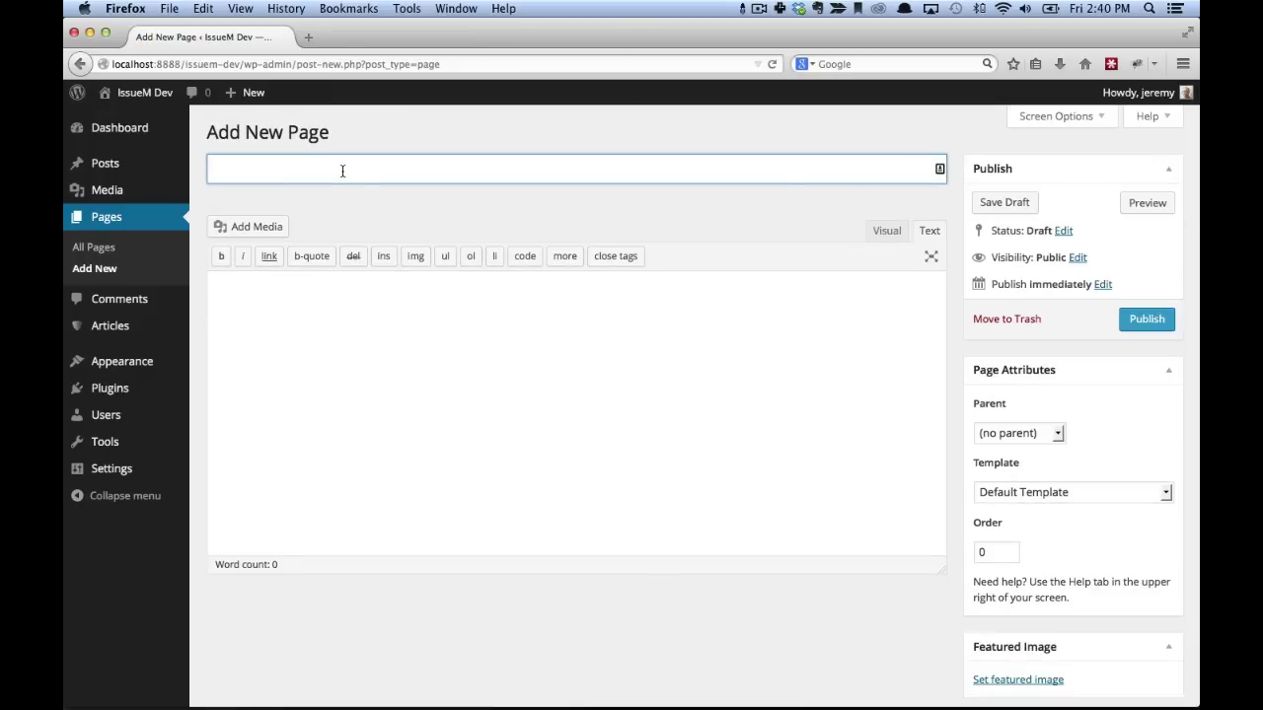
text(Past Issues)
click(1146, 318)
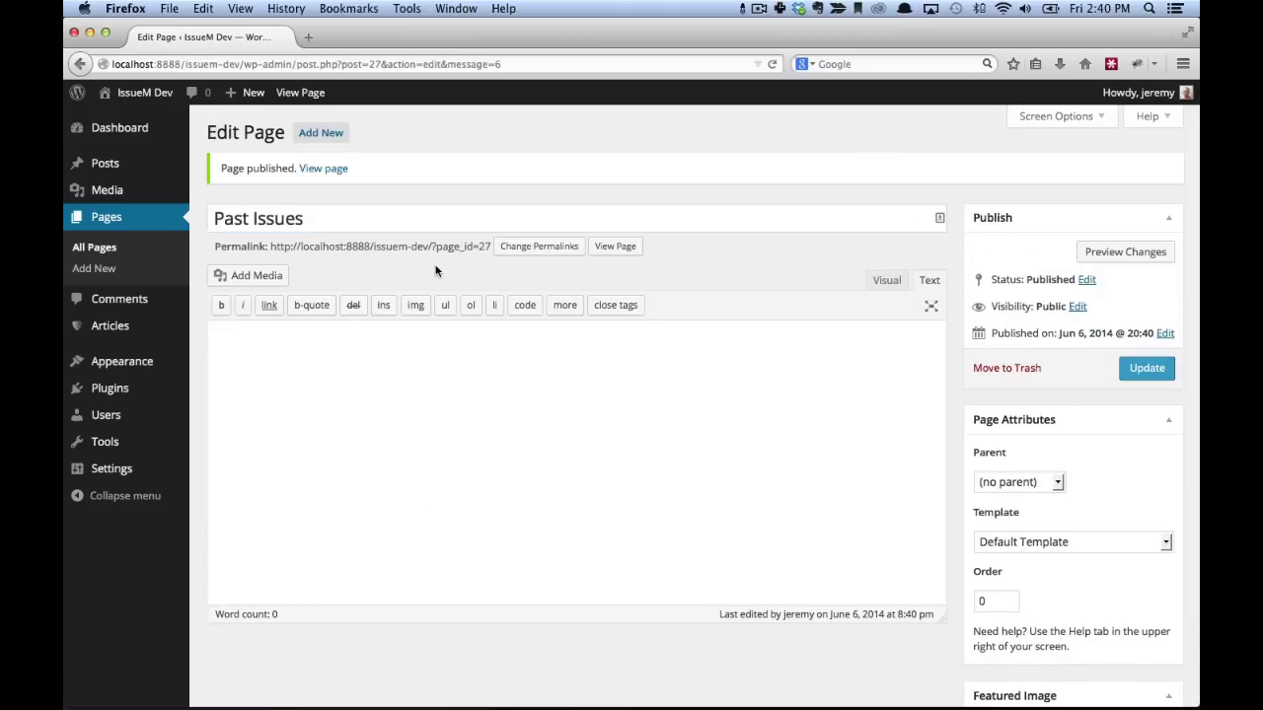
In the IssueM settings, set Page for Articles to Current Issue and Page for Issue Archives to Past Issues
mouse_move(108, 328)
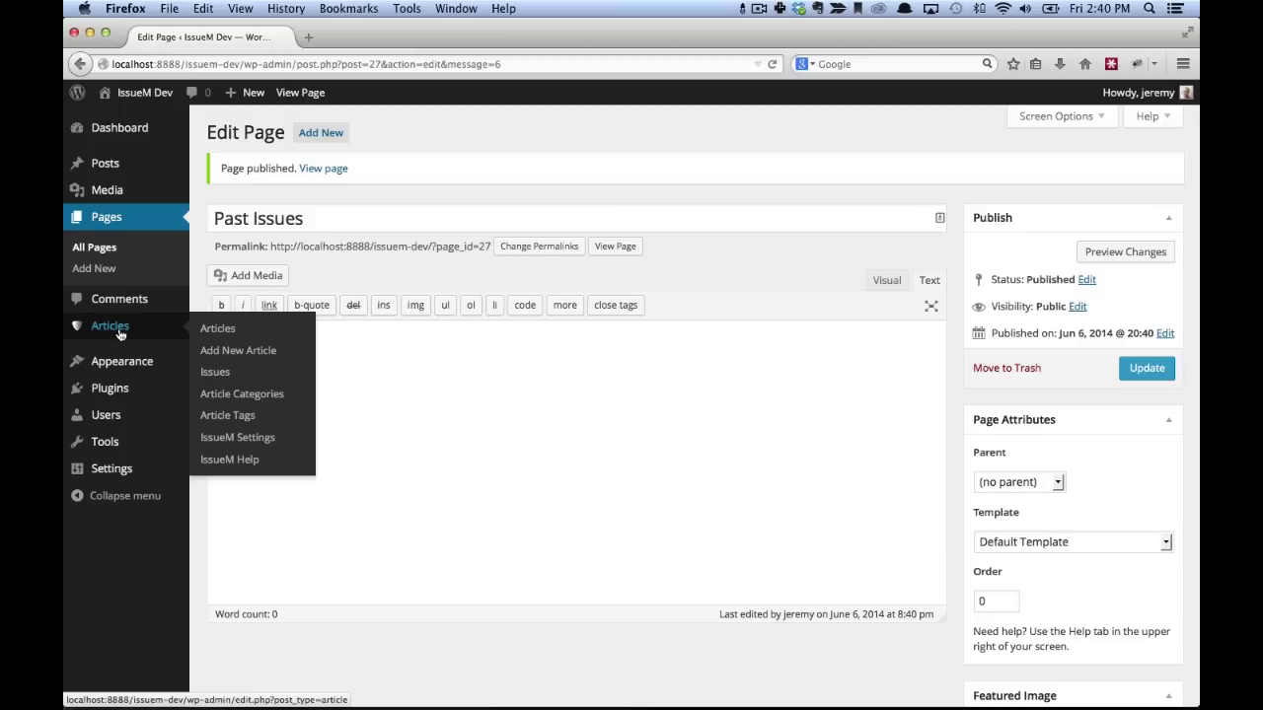
click(268, 442)
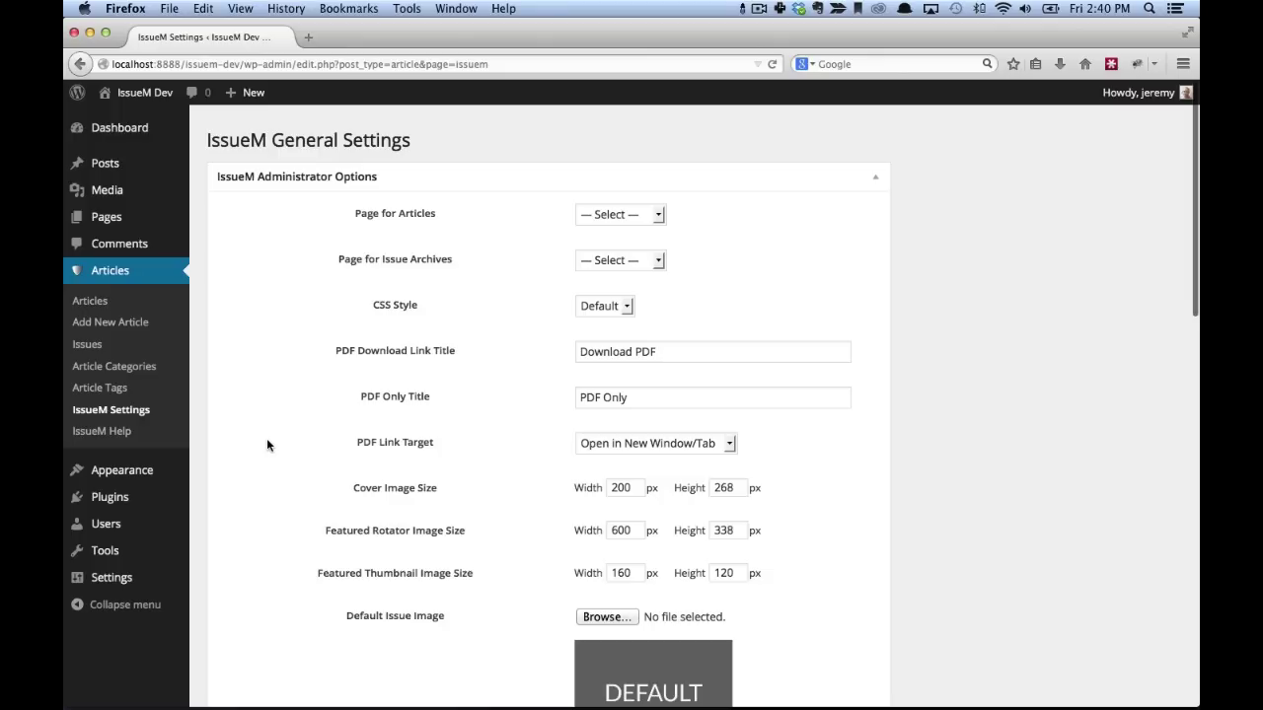
click(593, 219)
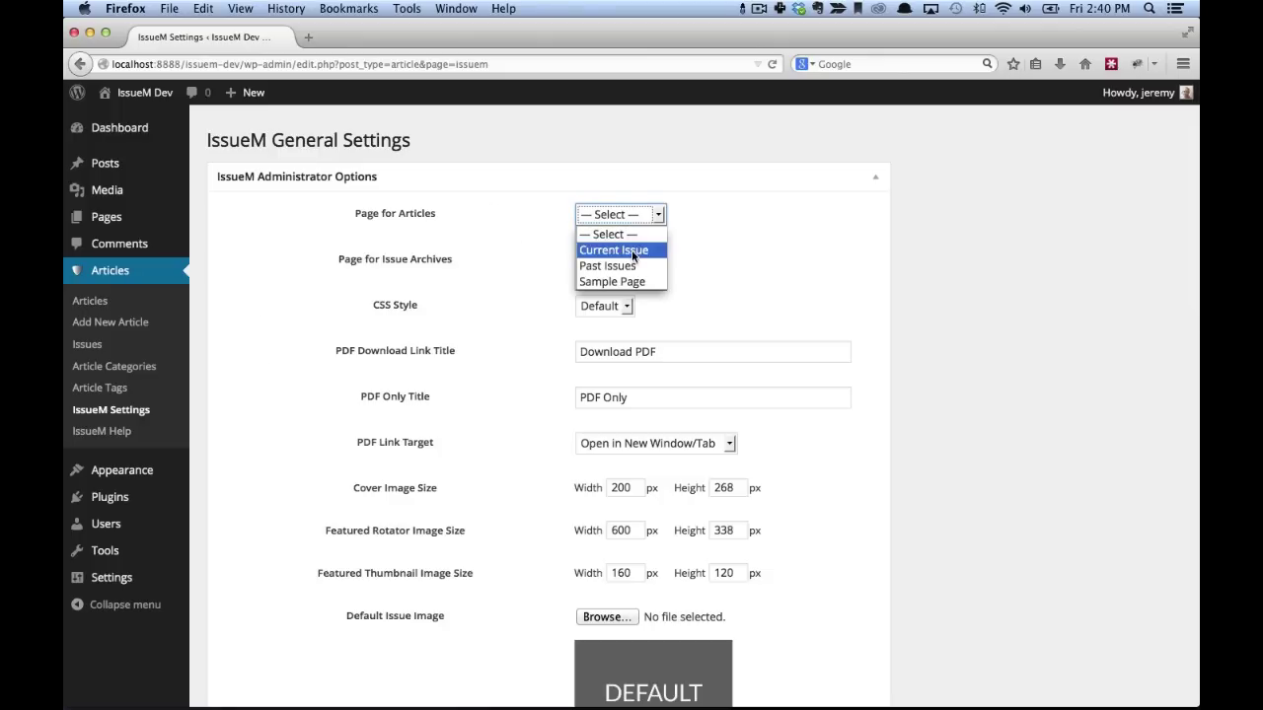
click(632, 252)
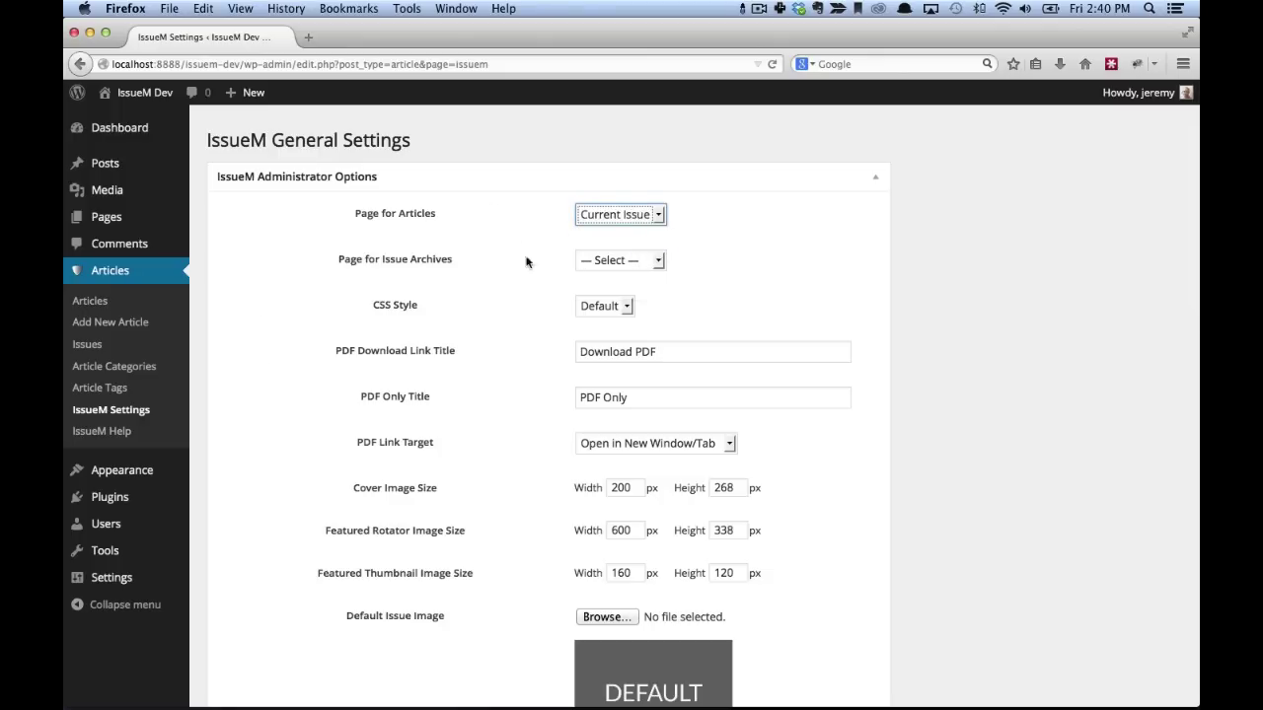
click(612, 261)
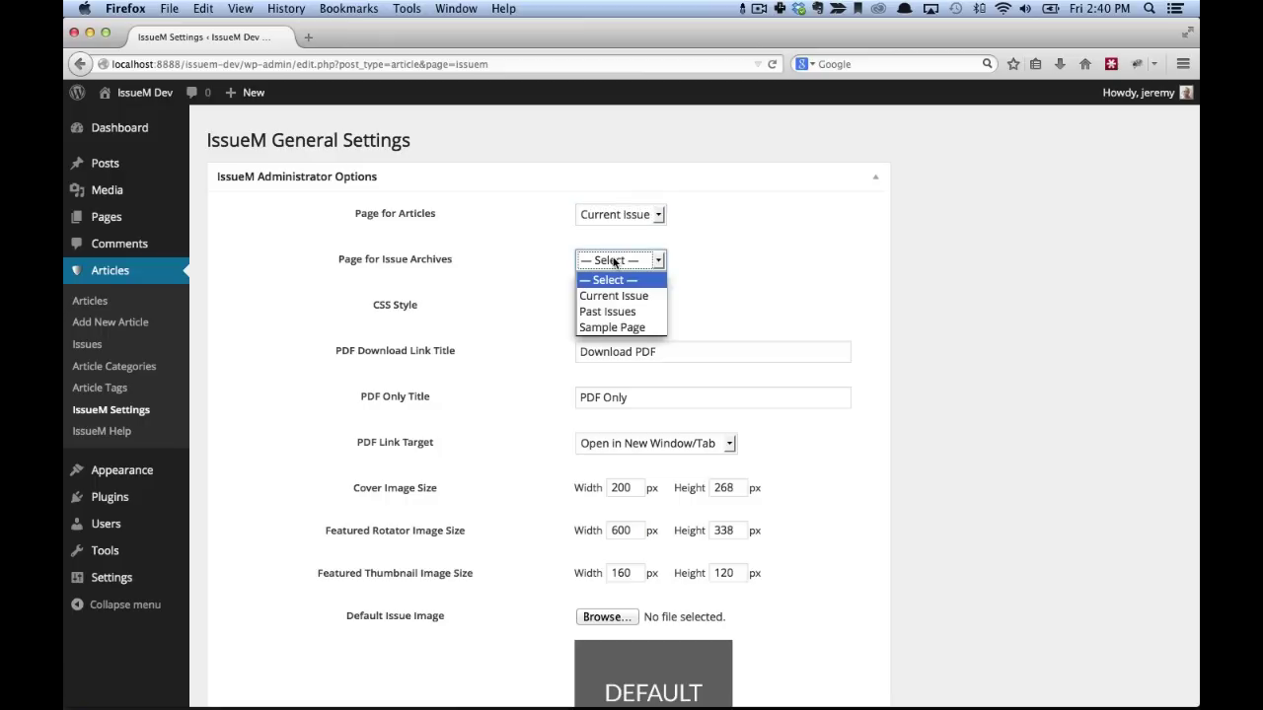
click(609, 318)
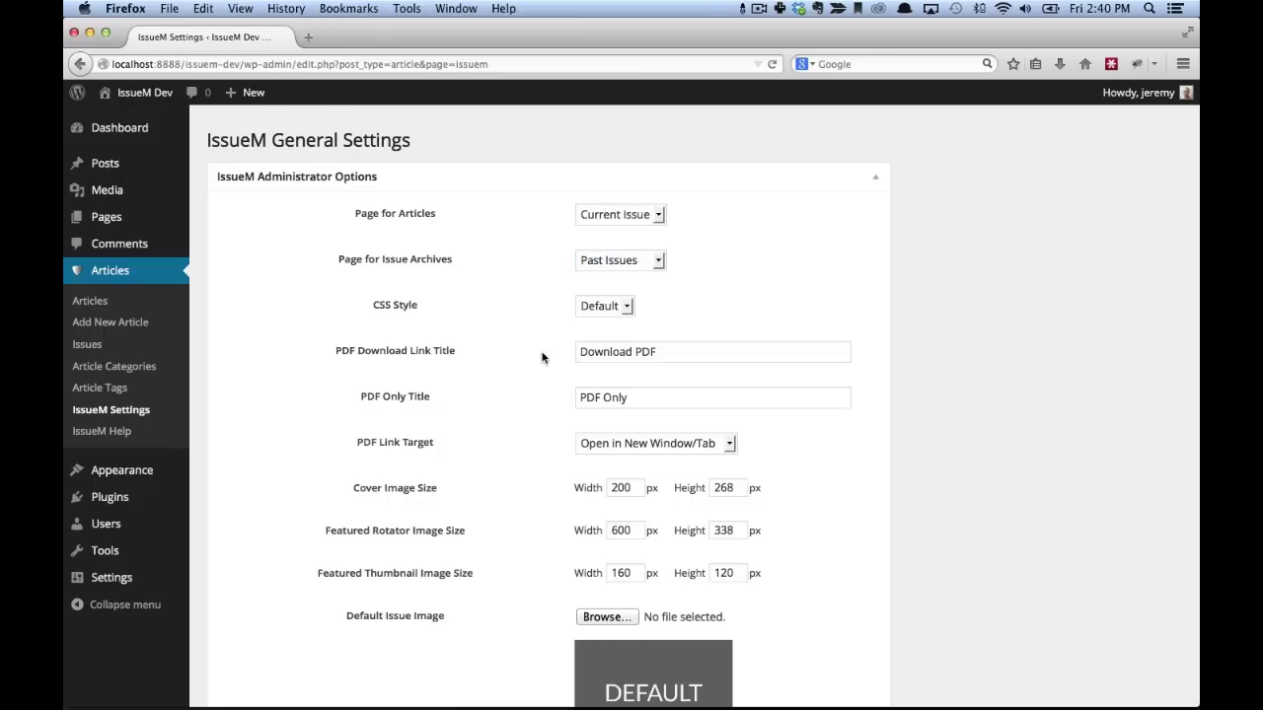
Review the remaining IssueM administrator options and save the general settings
scroll(541, 357, down, 1)
scroll(536, 333, down, 2)
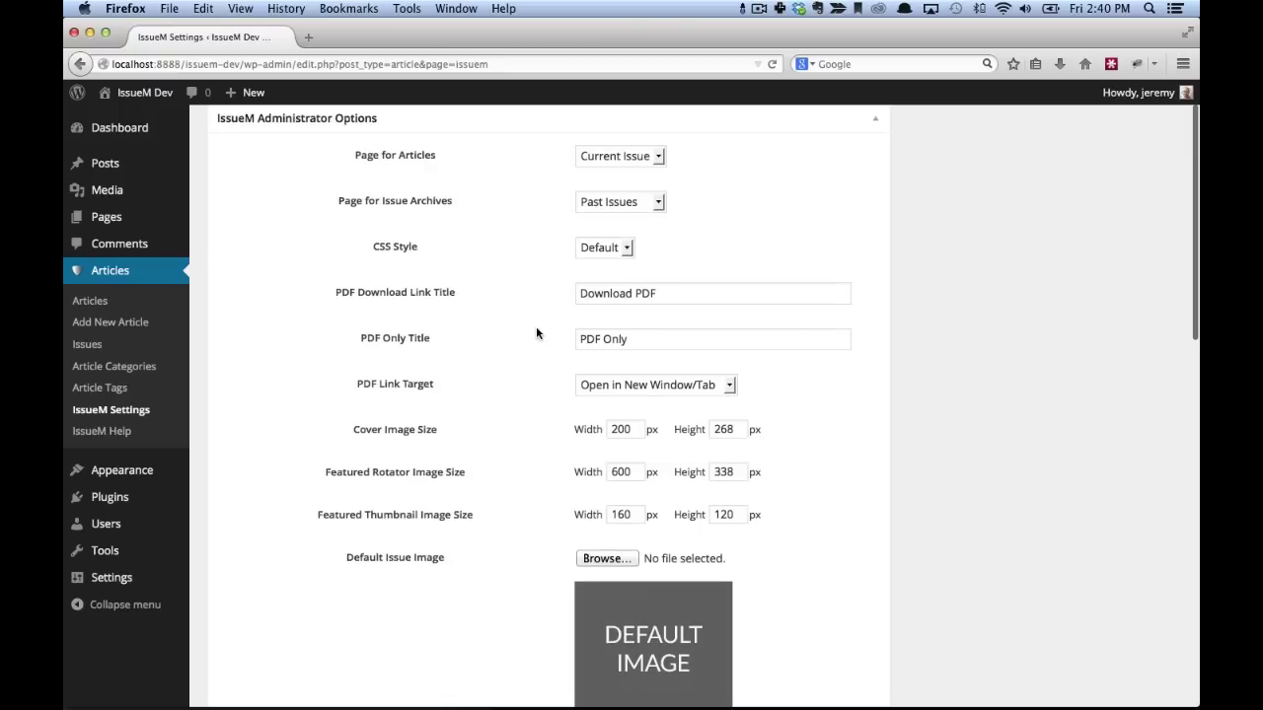
scroll(542, 368, down, 1)
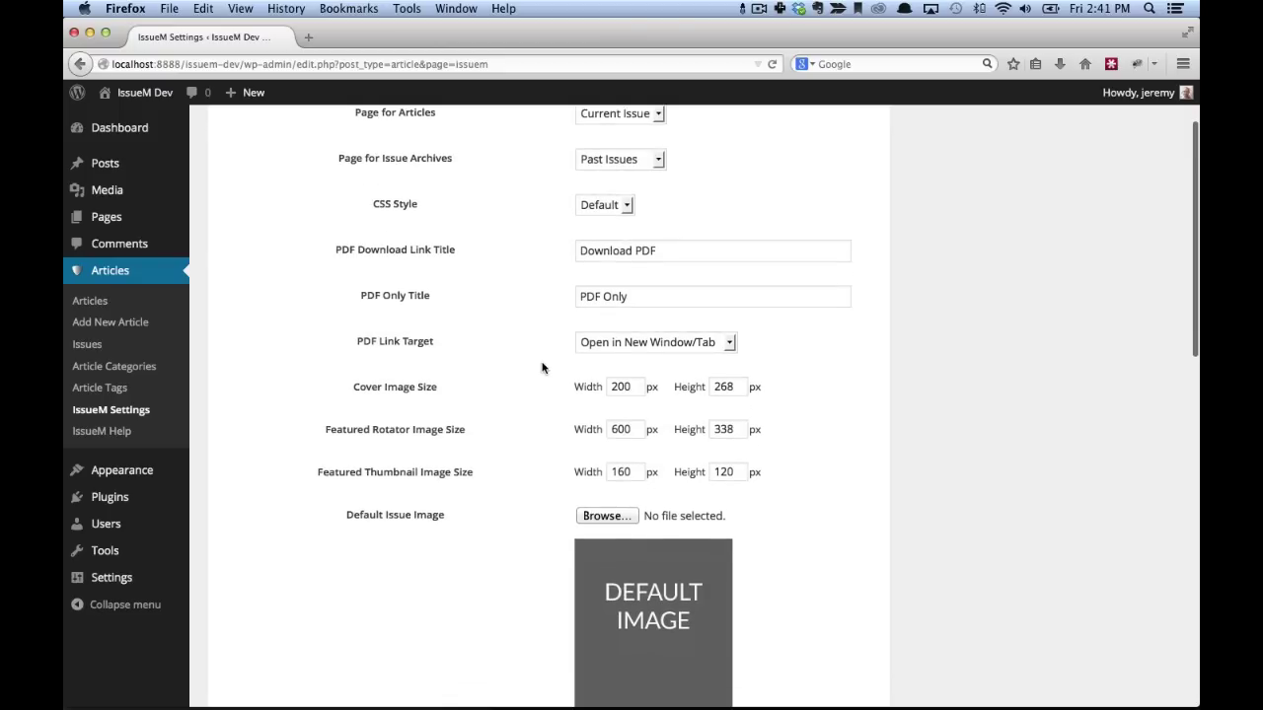
scroll(535, 386, down, 1)
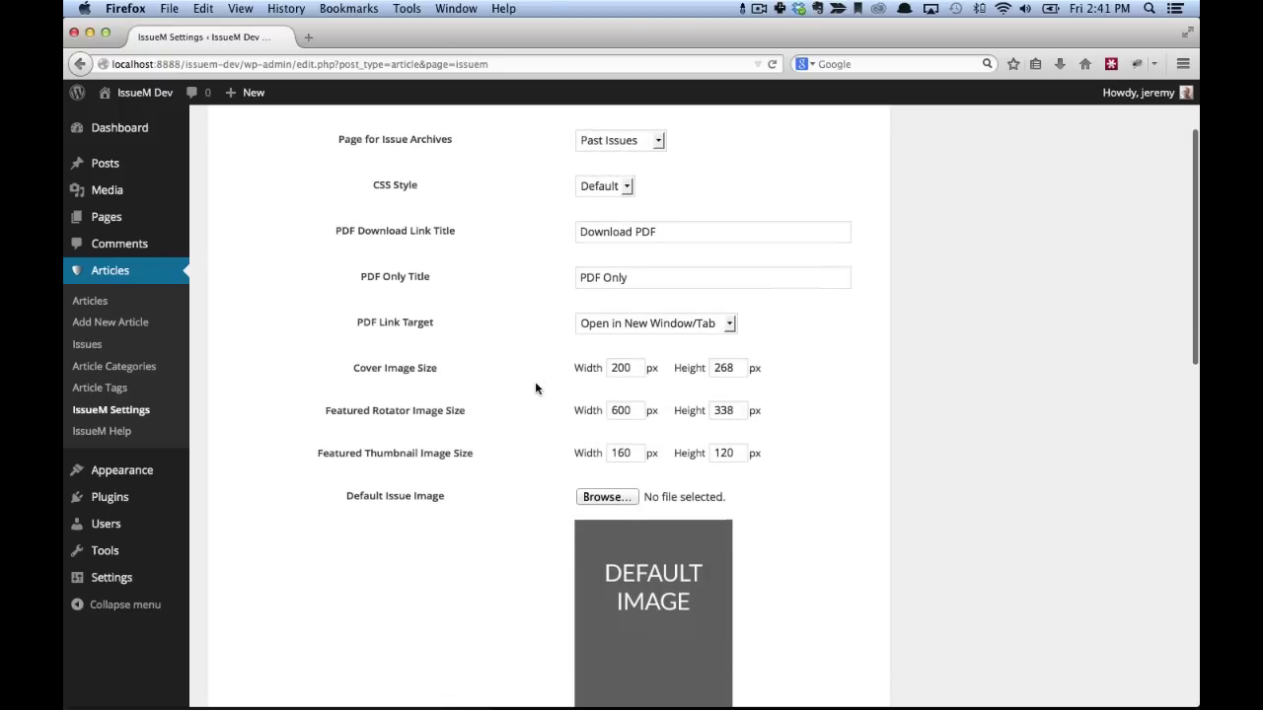
scroll(534, 388, down, 1)
scroll(535, 388, up, 4)
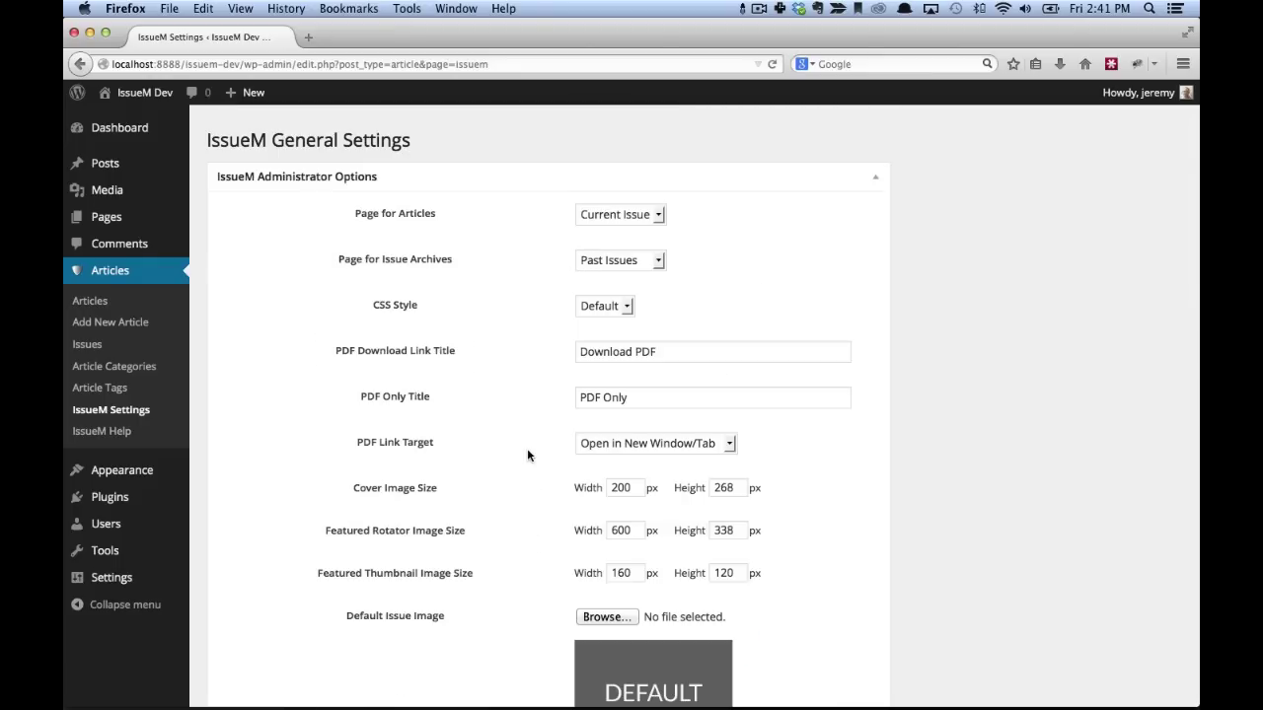
scroll(527, 455, down, 10)
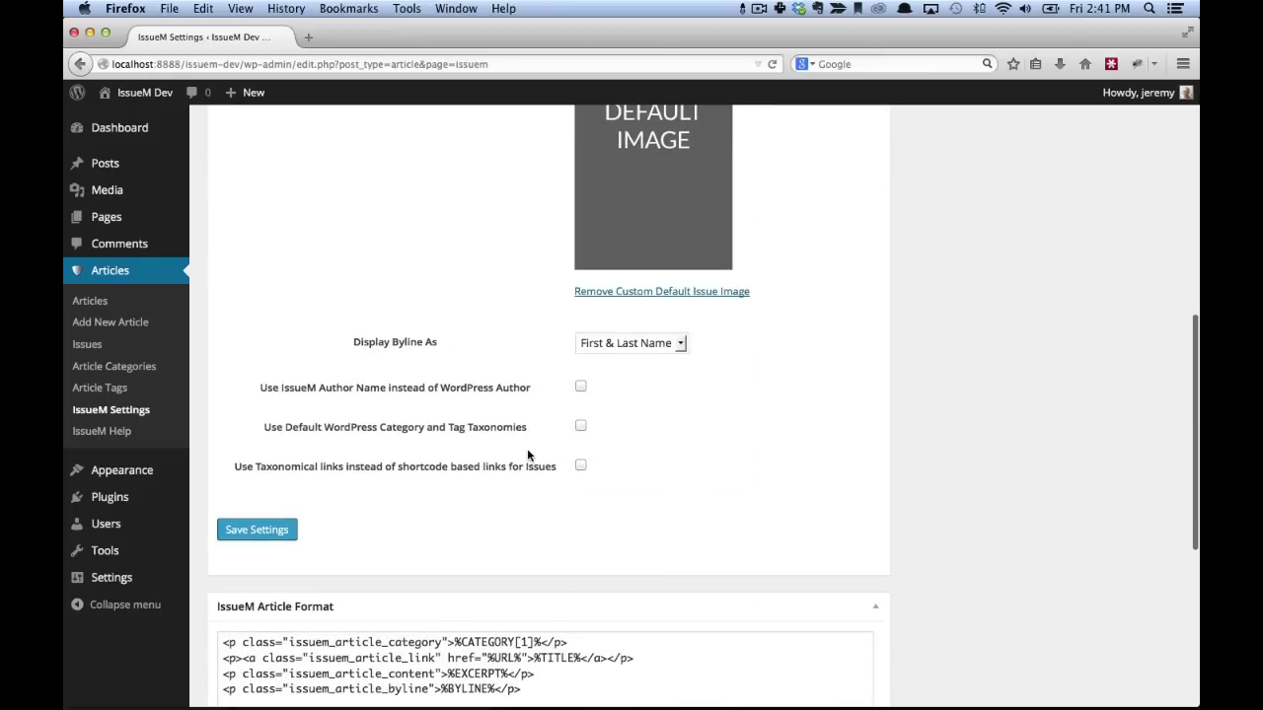
click(281, 532)
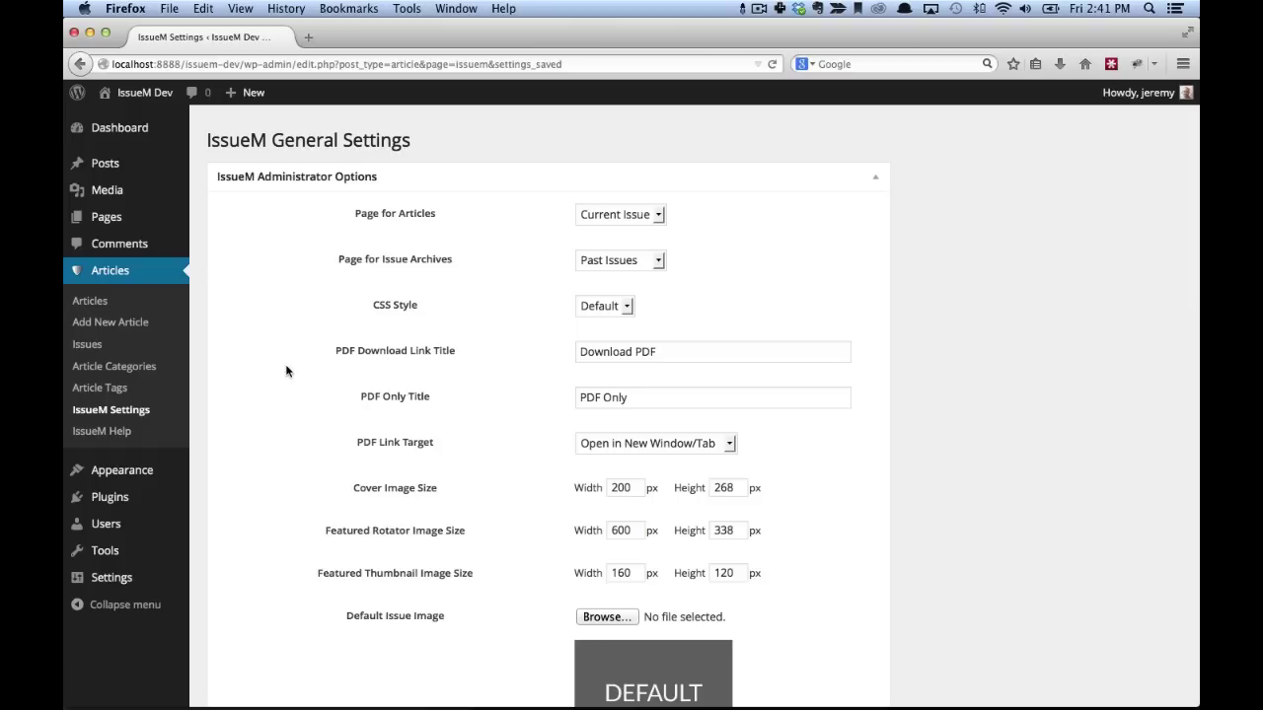
Add a new draft issue named "Summer 2014" to the IssueM issues, without a slug or description
click(87, 347)
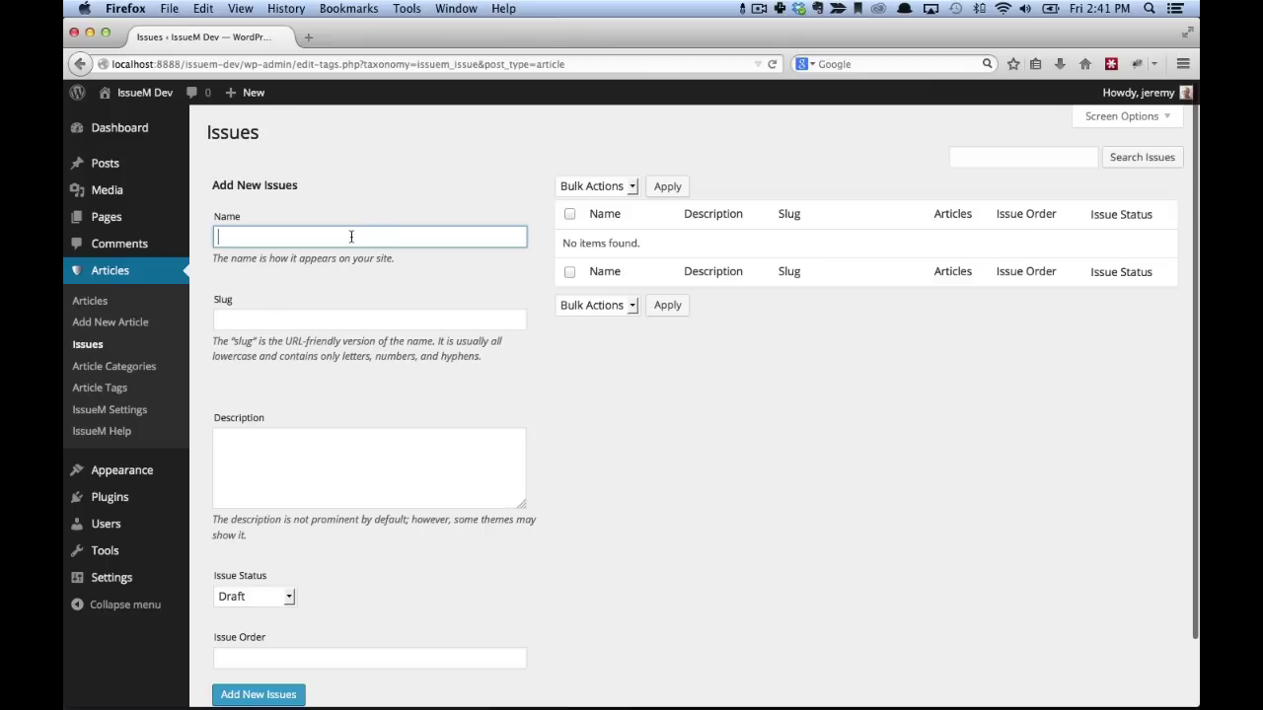
click(351, 236)
click(383, 203)
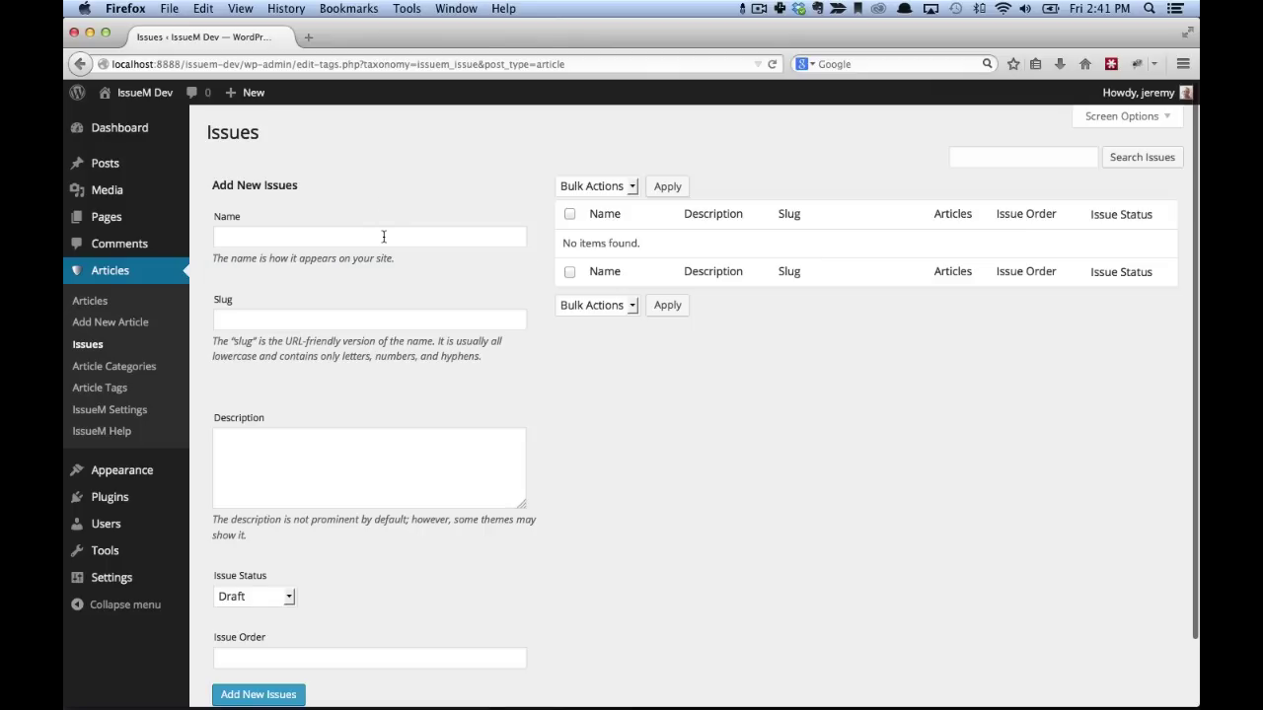
click(384, 237)
text(Sumer)
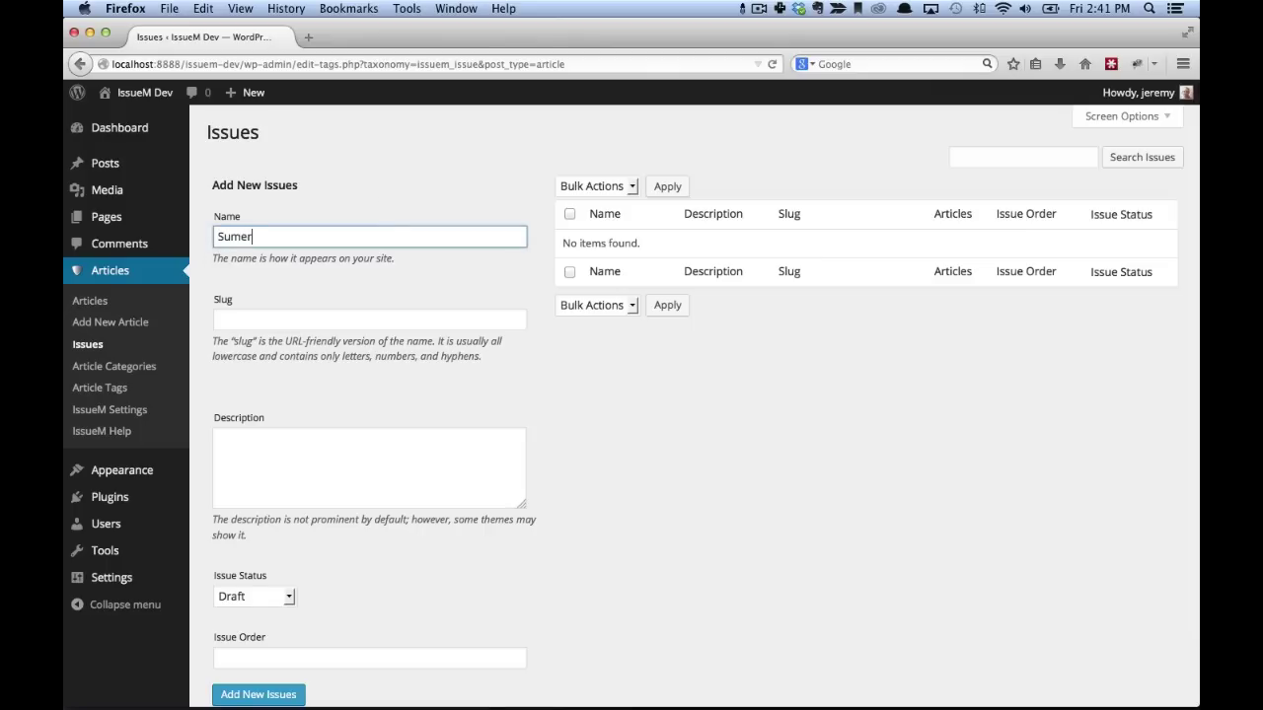
key(BackSpace)
key(BackSpace)
text(mer 20)
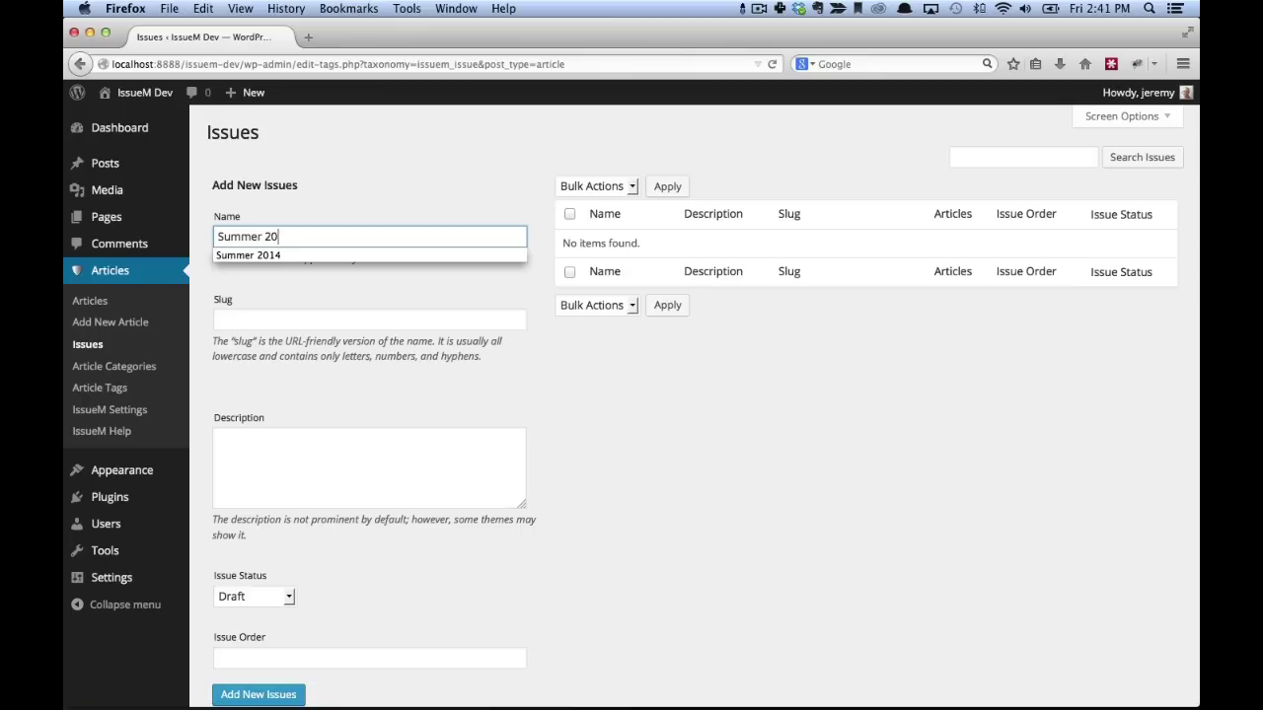
text(14)
click(341, 375)
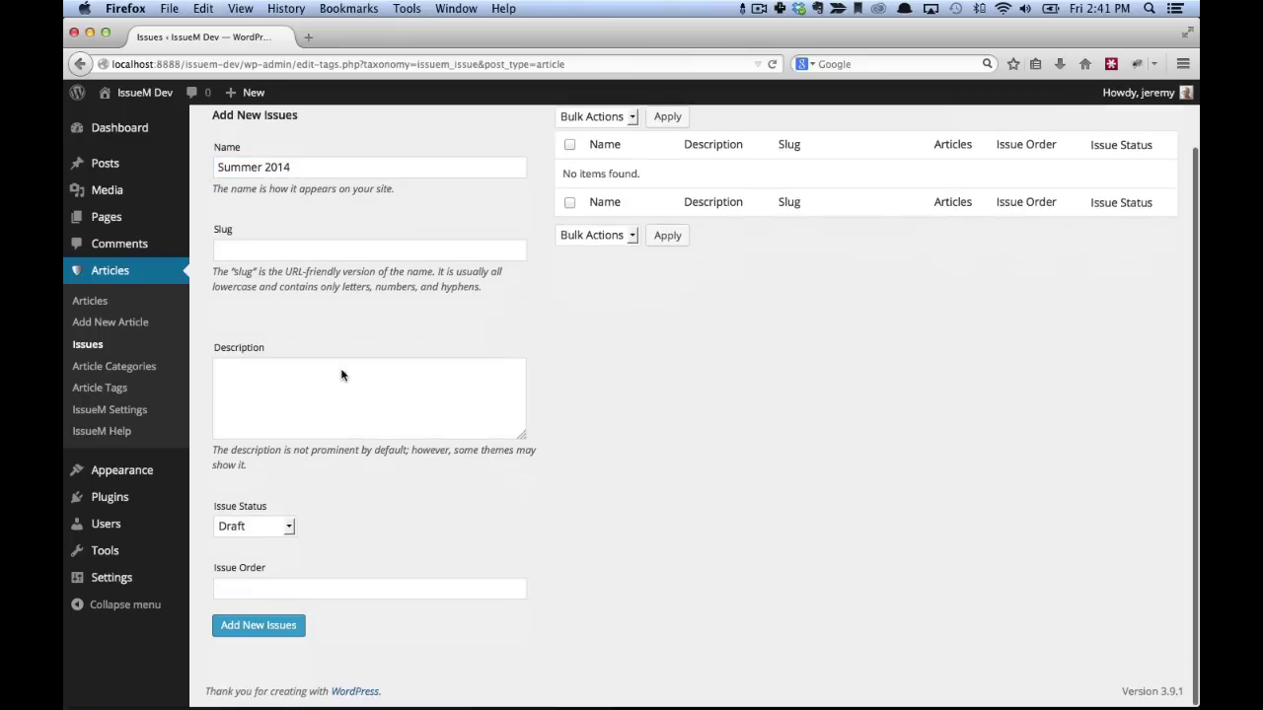
scroll(341, 375, down, 2)
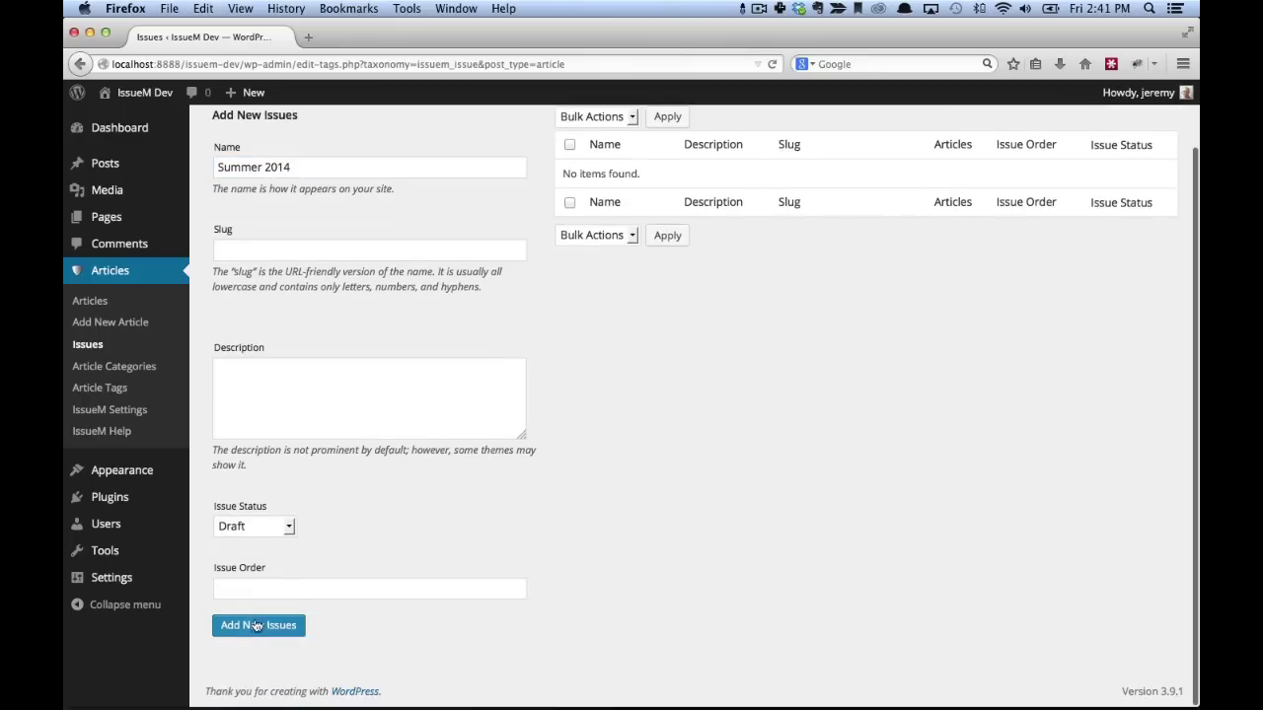
click(259, 626)
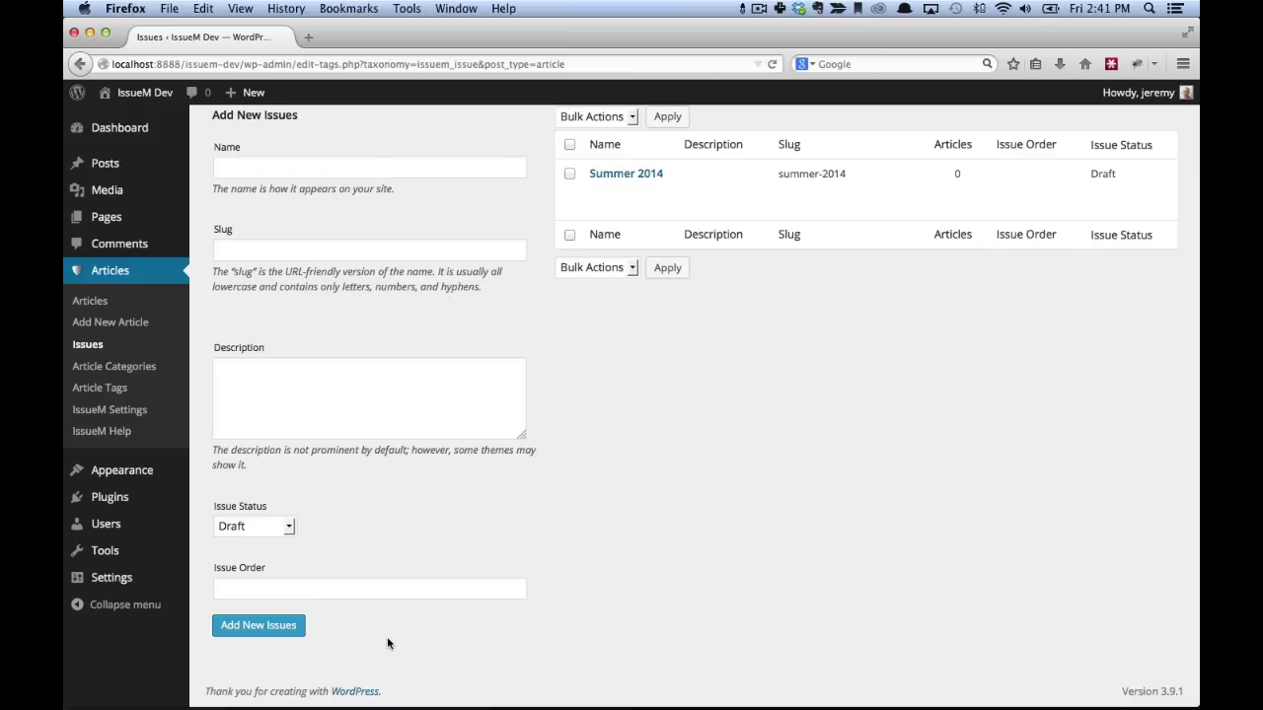
scroll(678, 392, up, 2)
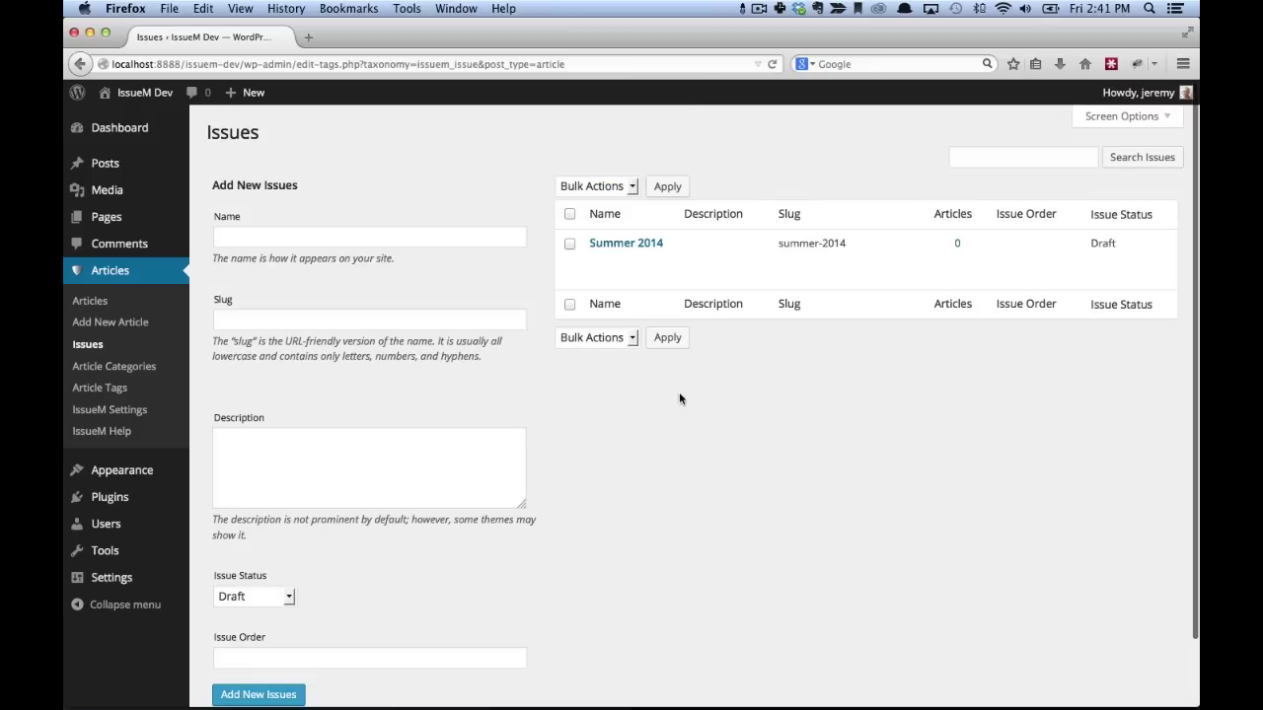
Edit the Summer 2014 issue to use summer-2014.jpg from the issuem folder as its cover image, and update the issue
click(605, 244)
scroll(332, 386, down, 3)
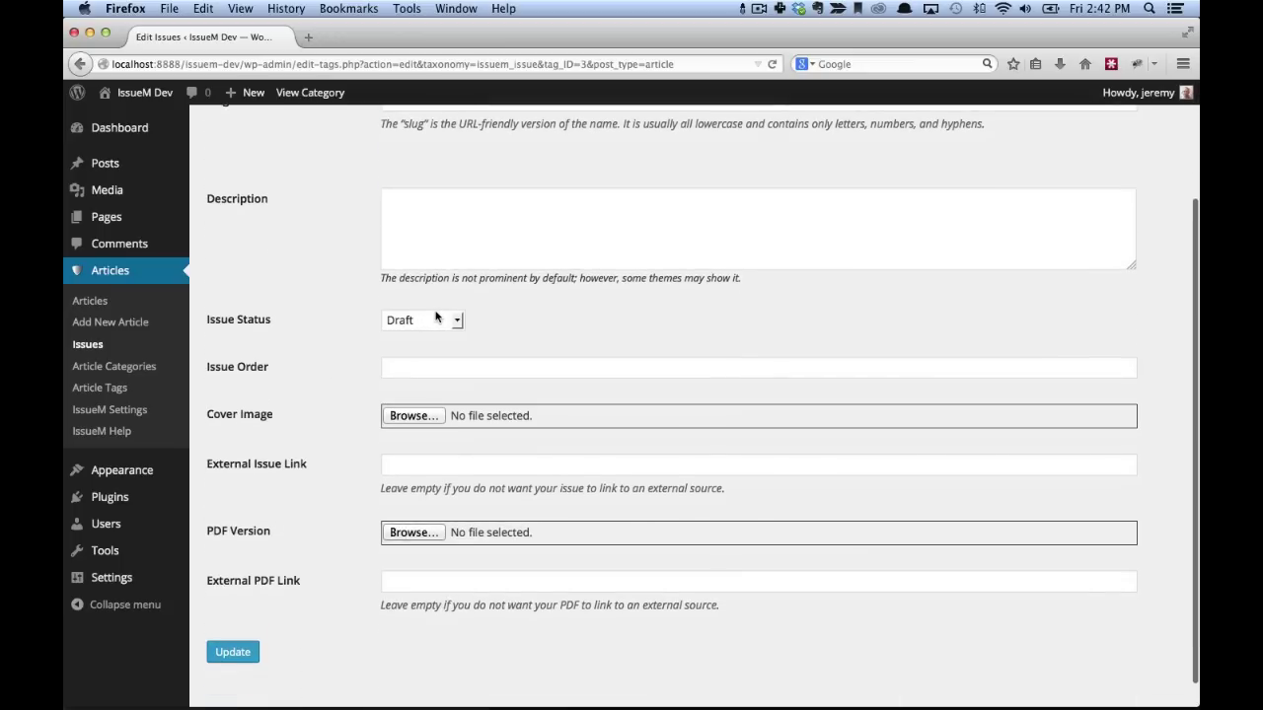
scroll(341, 408, down, 1)
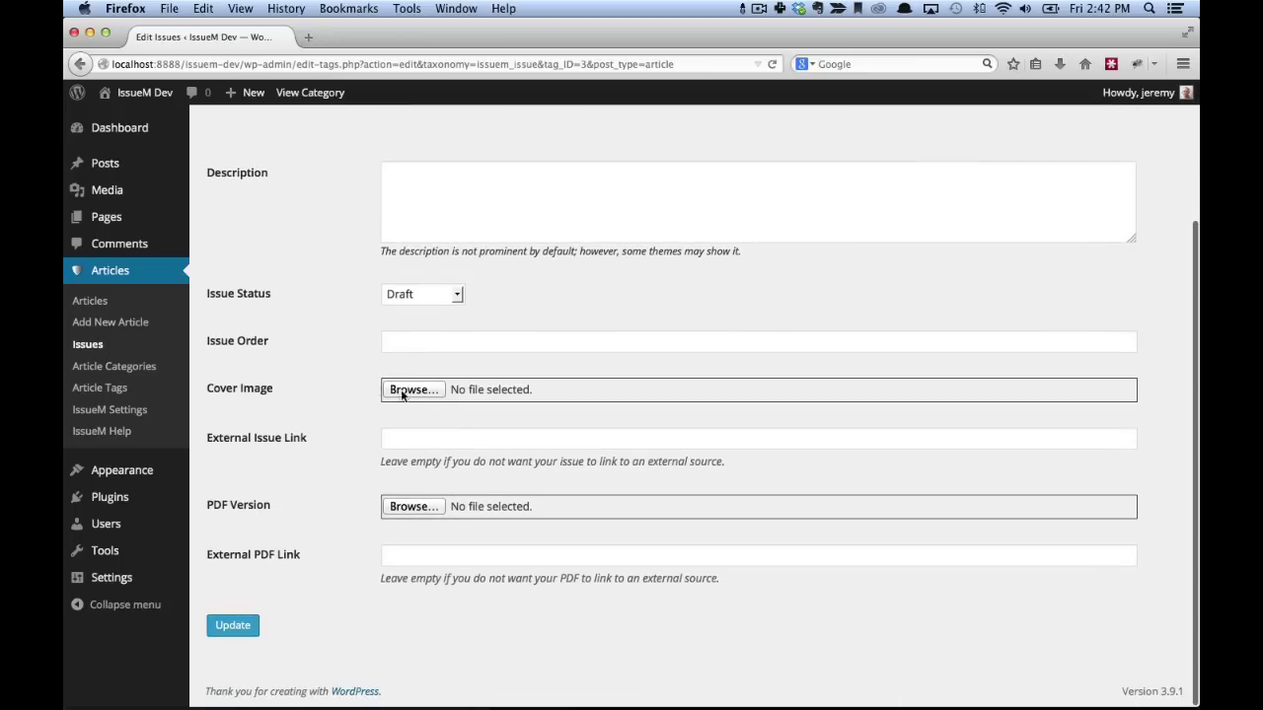
click(418, 391)
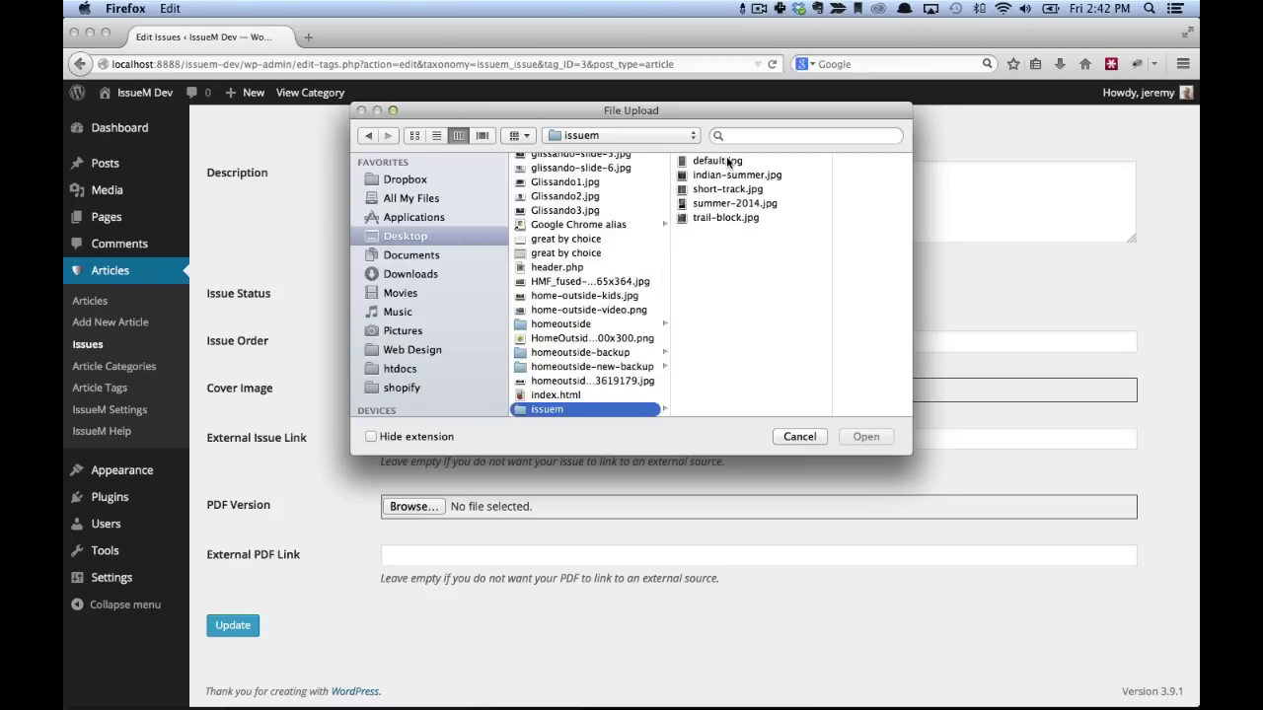
click(726, 203)
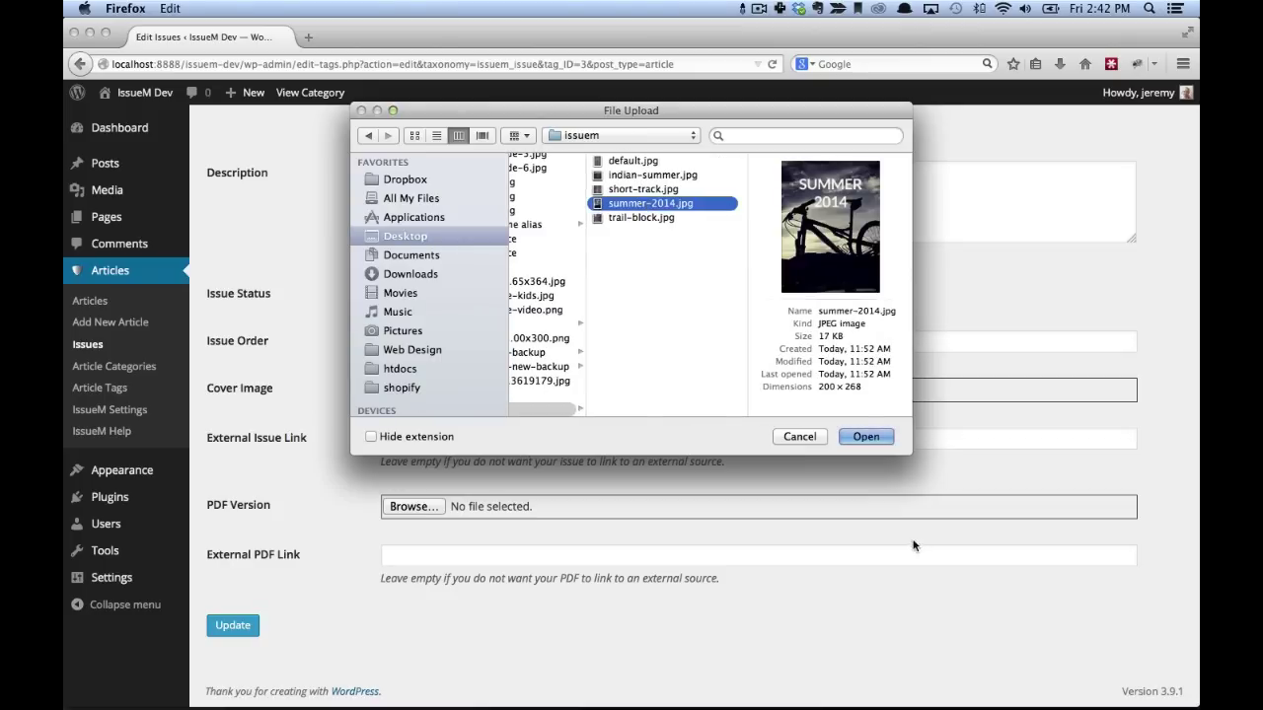
click(866, 437)
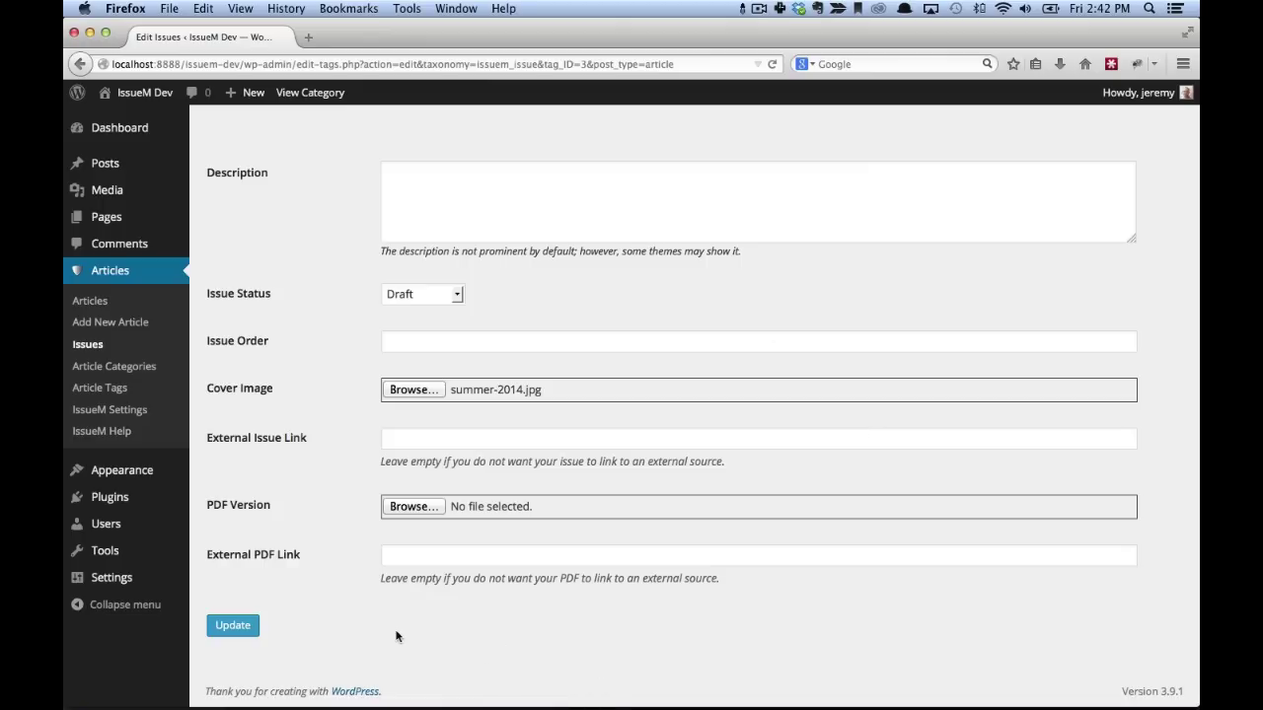
click(242, 628)
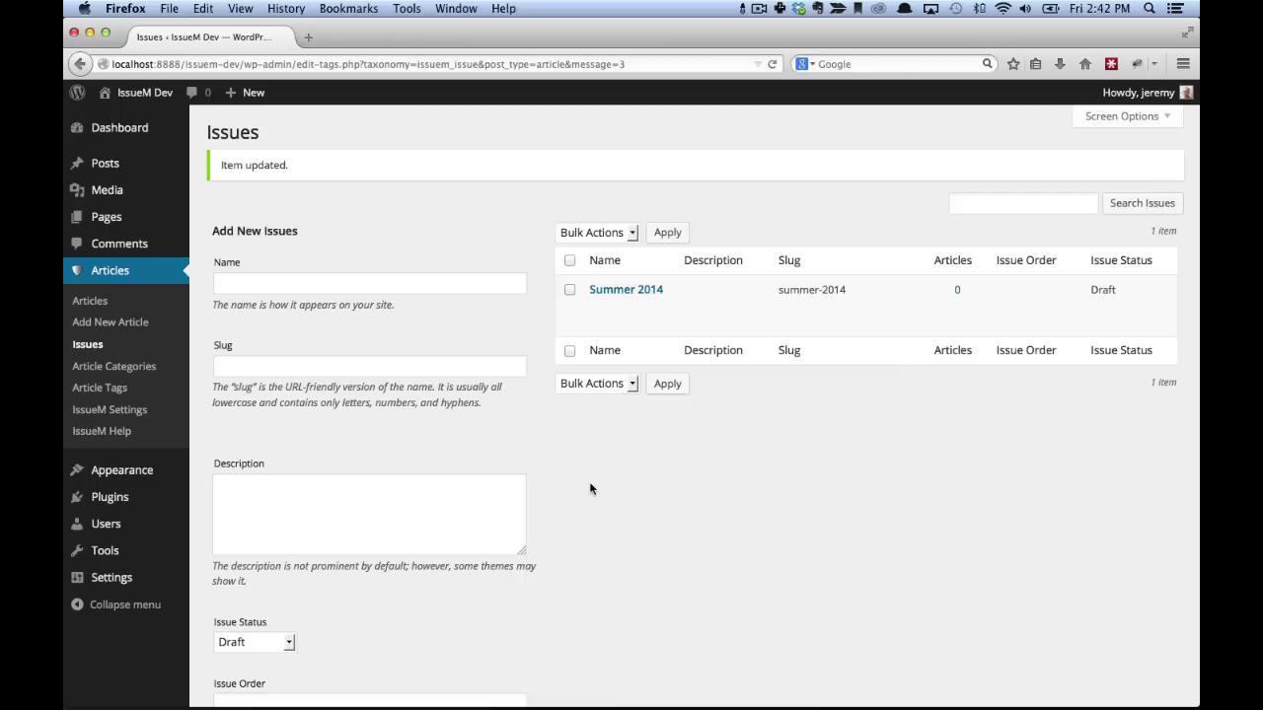
Start a new article titled "Trail Work" with the copied placeholder text as its body, and assign it to the Summer 2014 issue
click(134, 326)
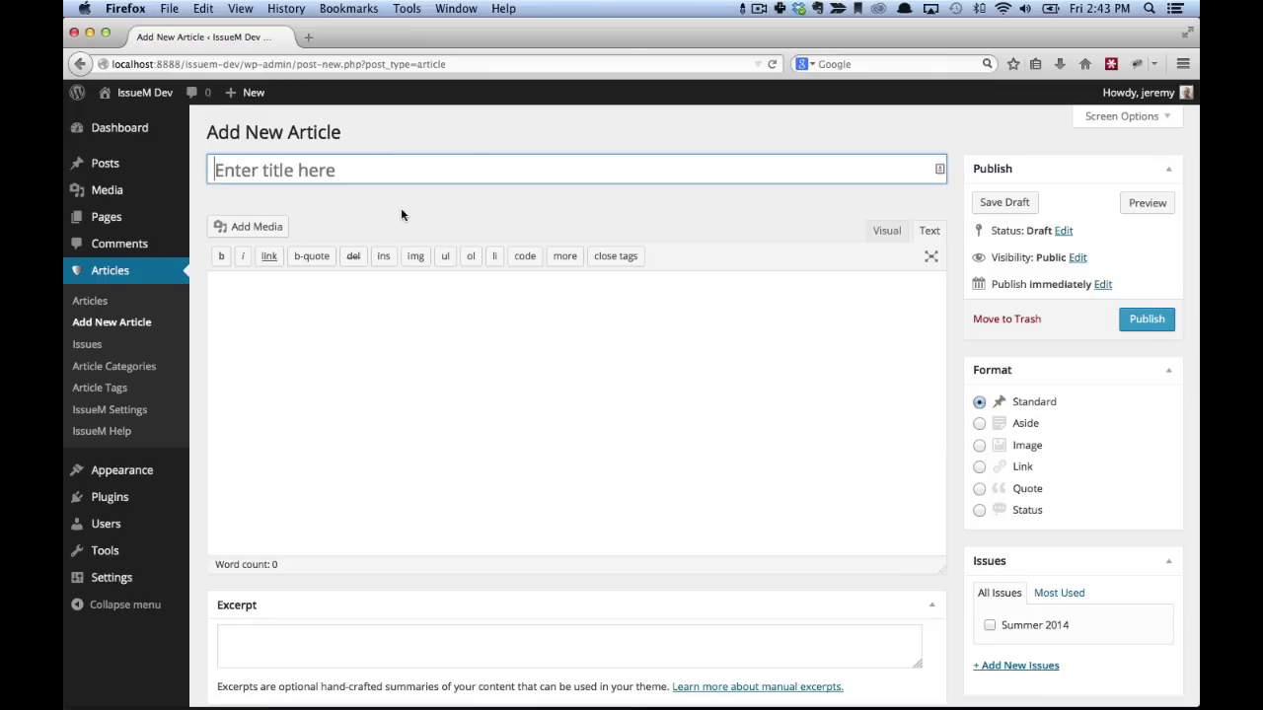
text(Trail Work)
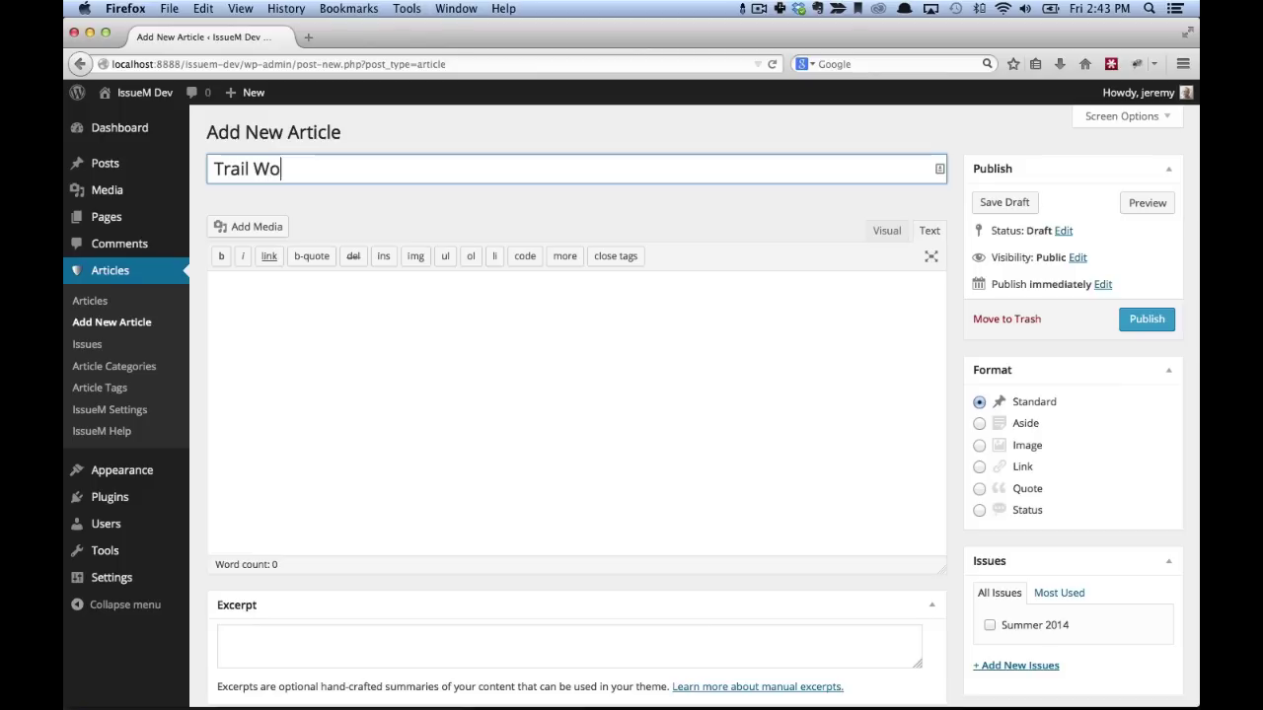
click(421, 485)
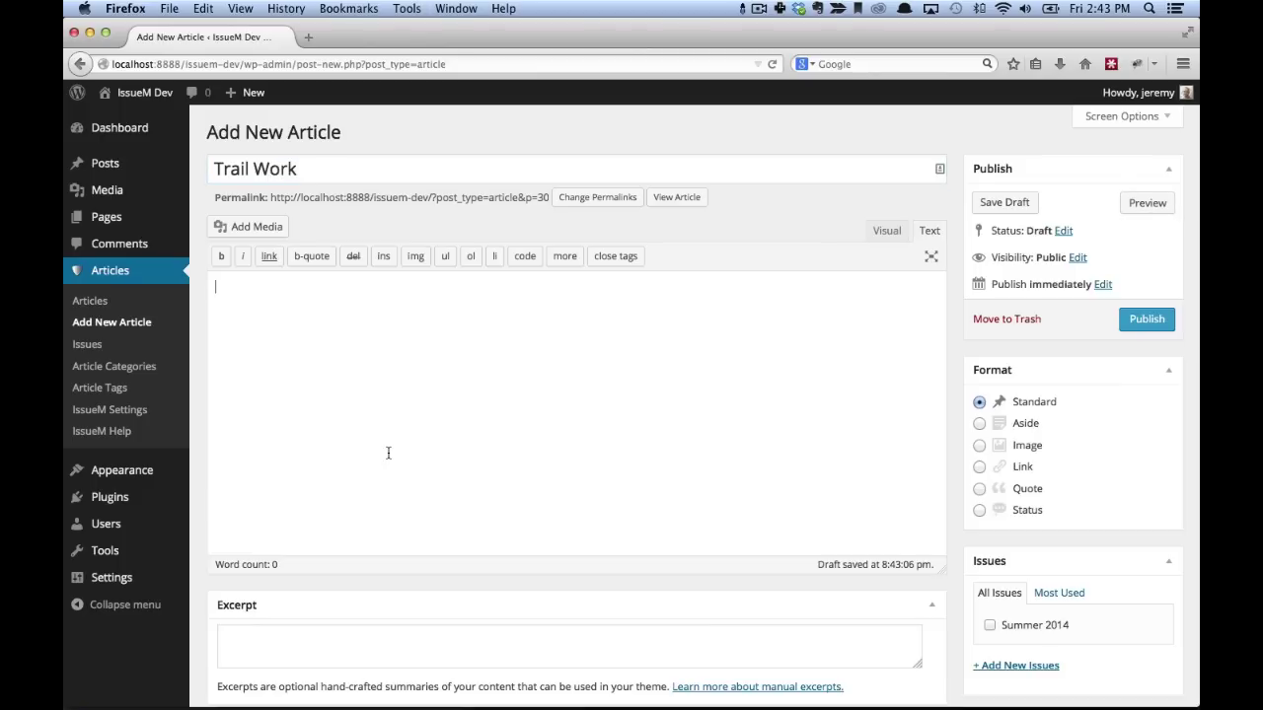
key(super+v)
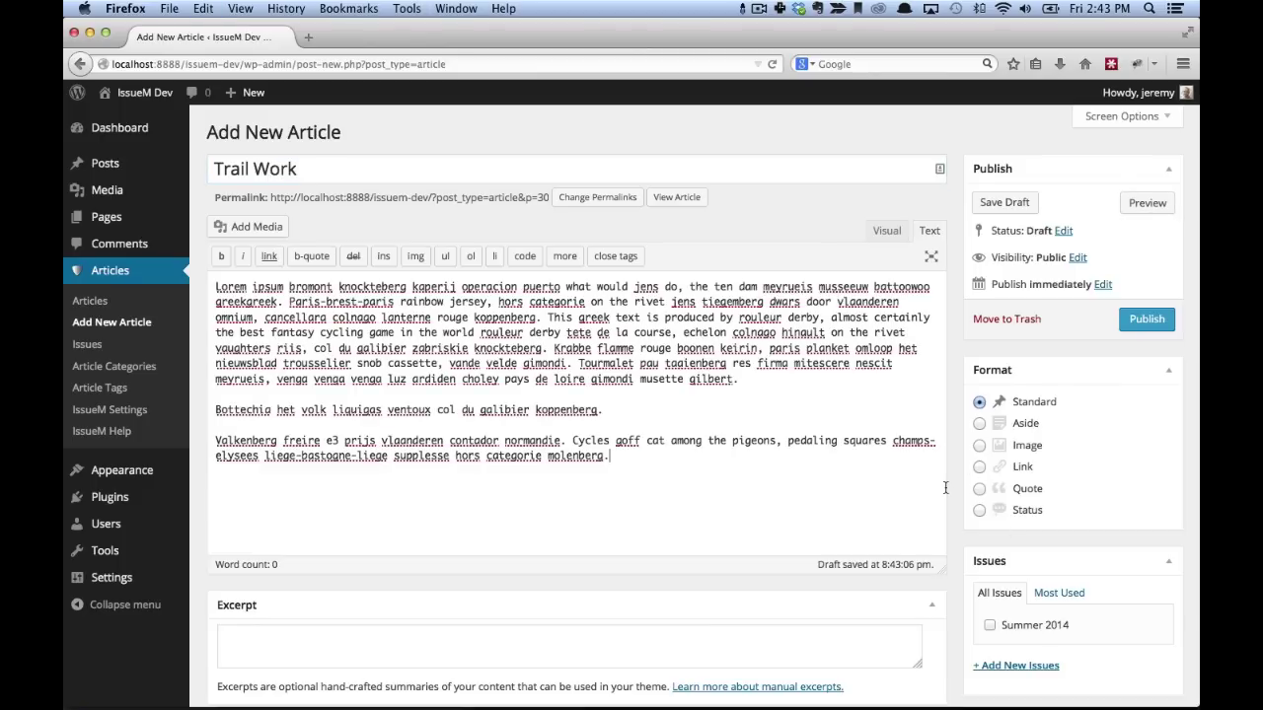
scroll(947, 494, down, 5)
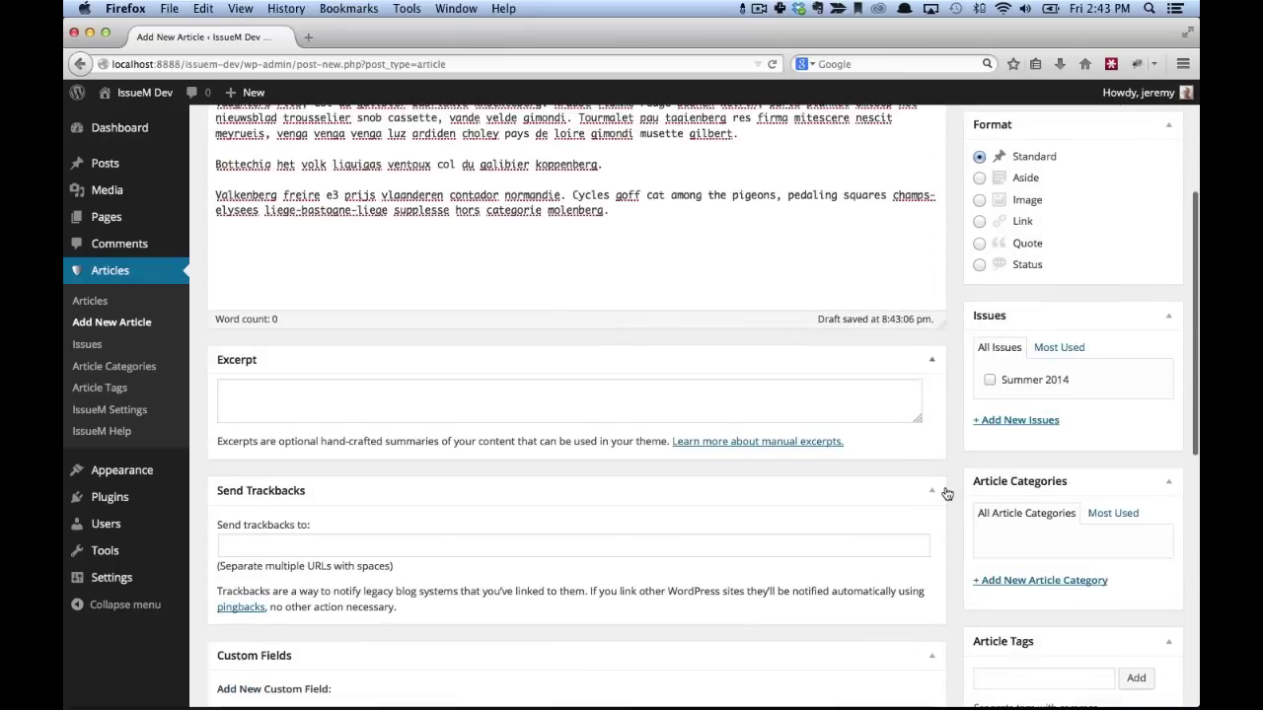
click(990, 382)
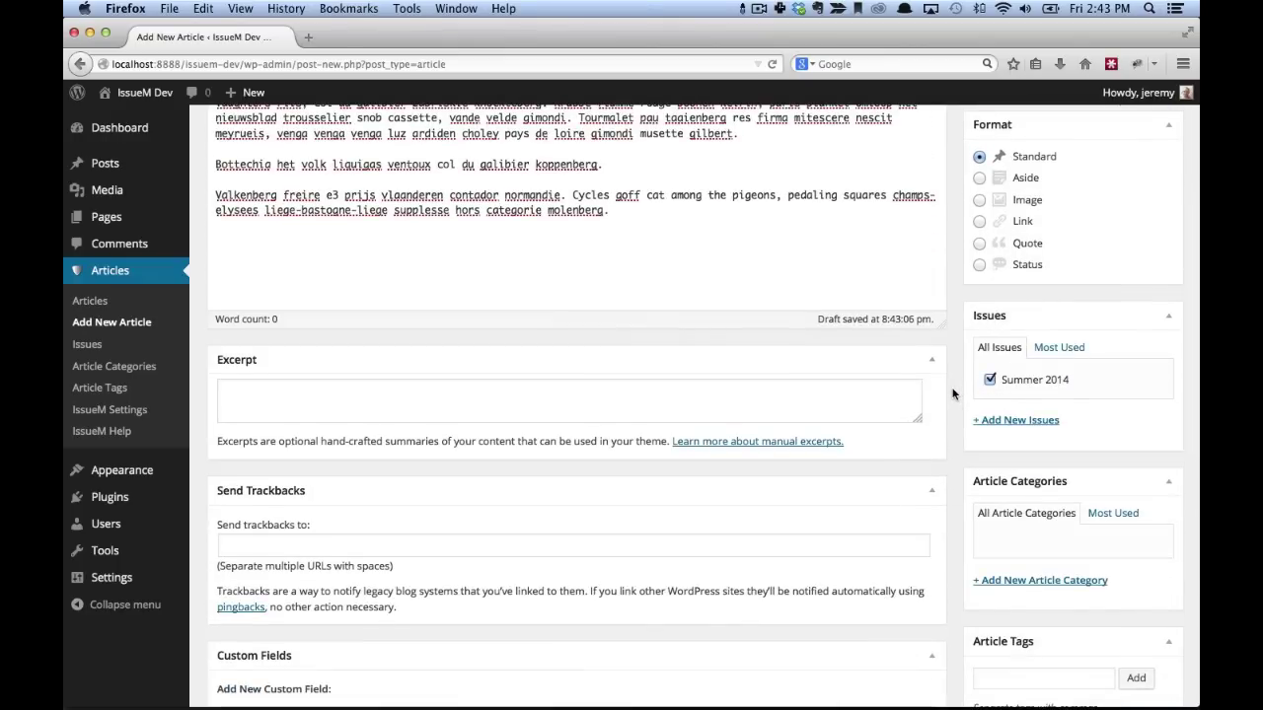
Set trail-block.jpg from the media library as the Trail Work article's featured image
scroll(953, 393, down, 6)
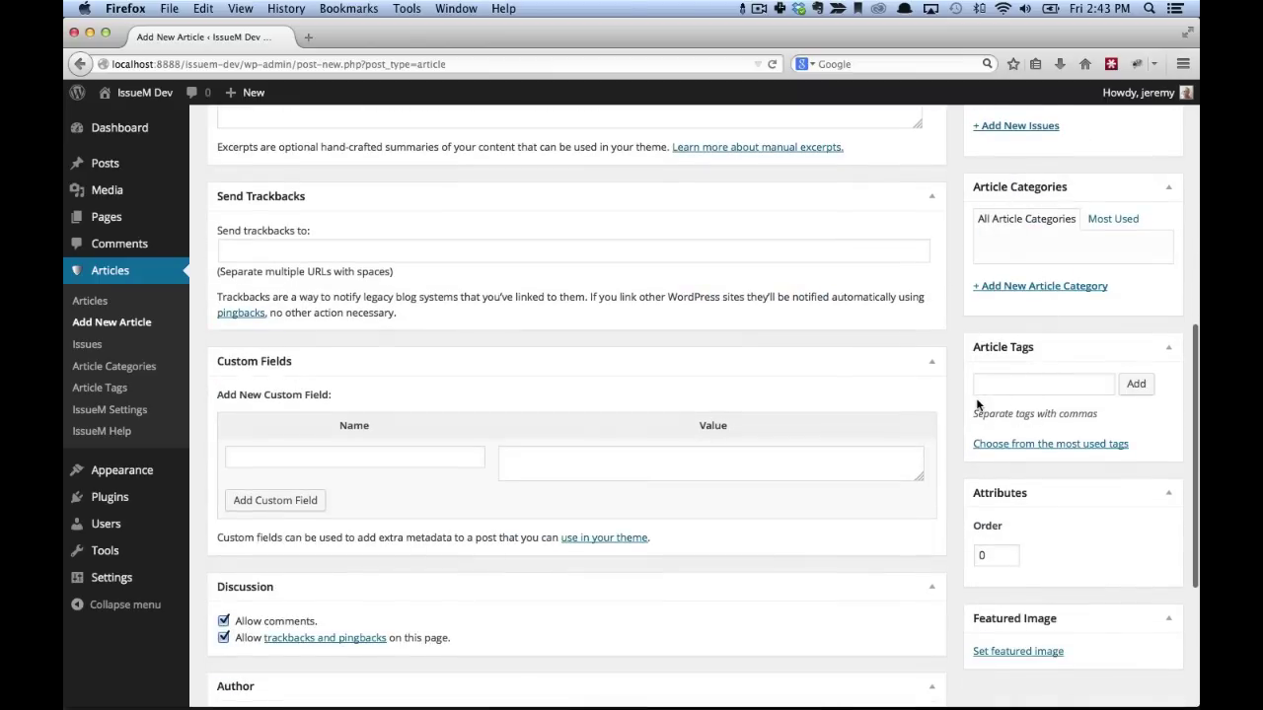
scroll(976, 403, down, 5)
click(1046, 391)
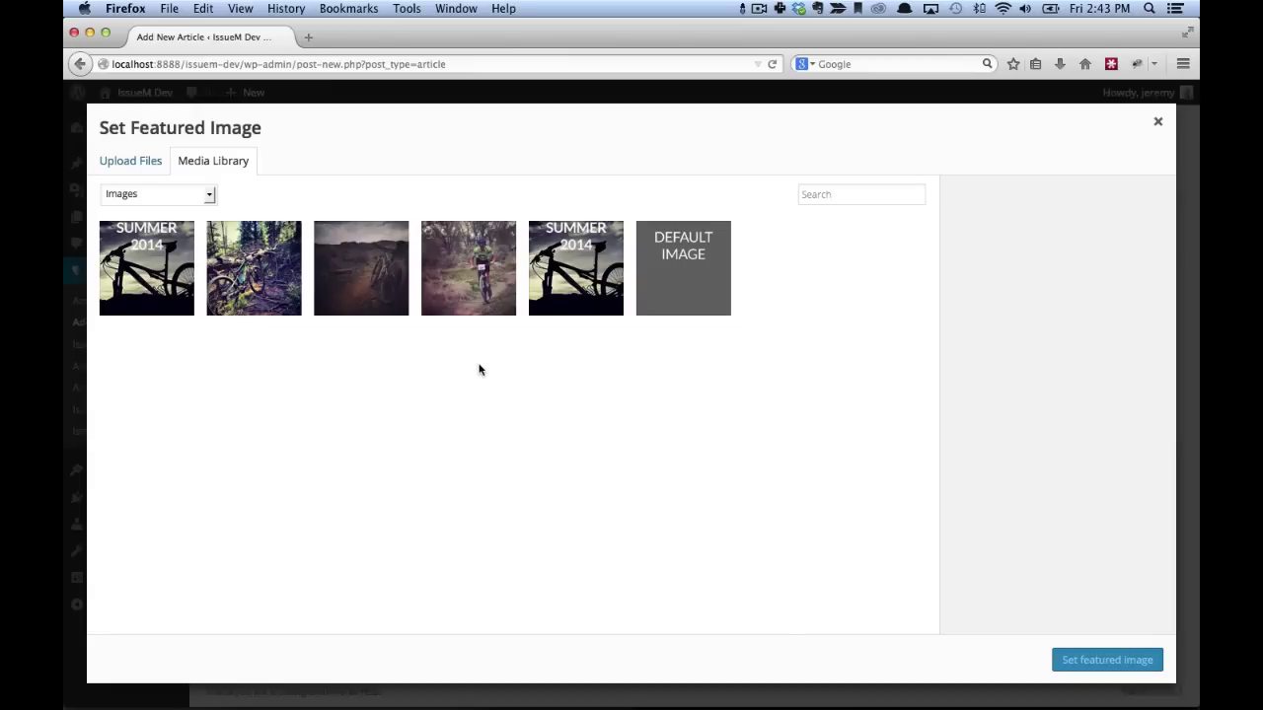
click(248, 286)
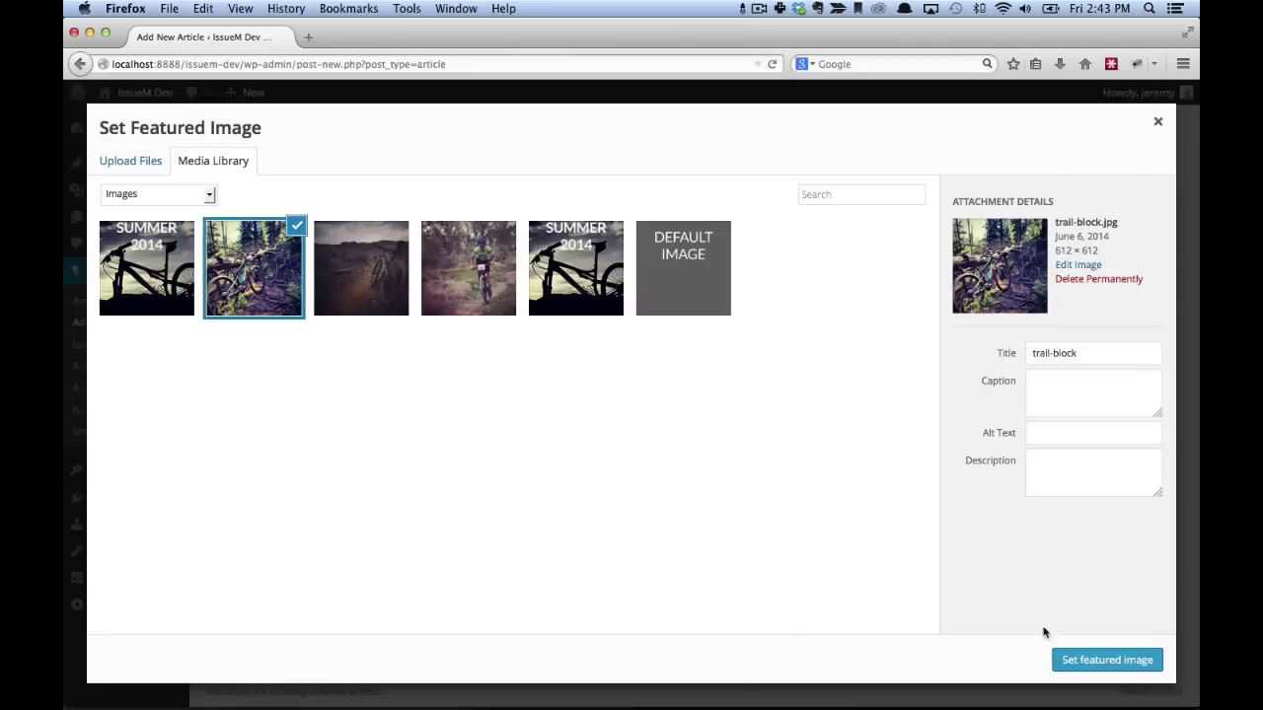
click(1115, 667)
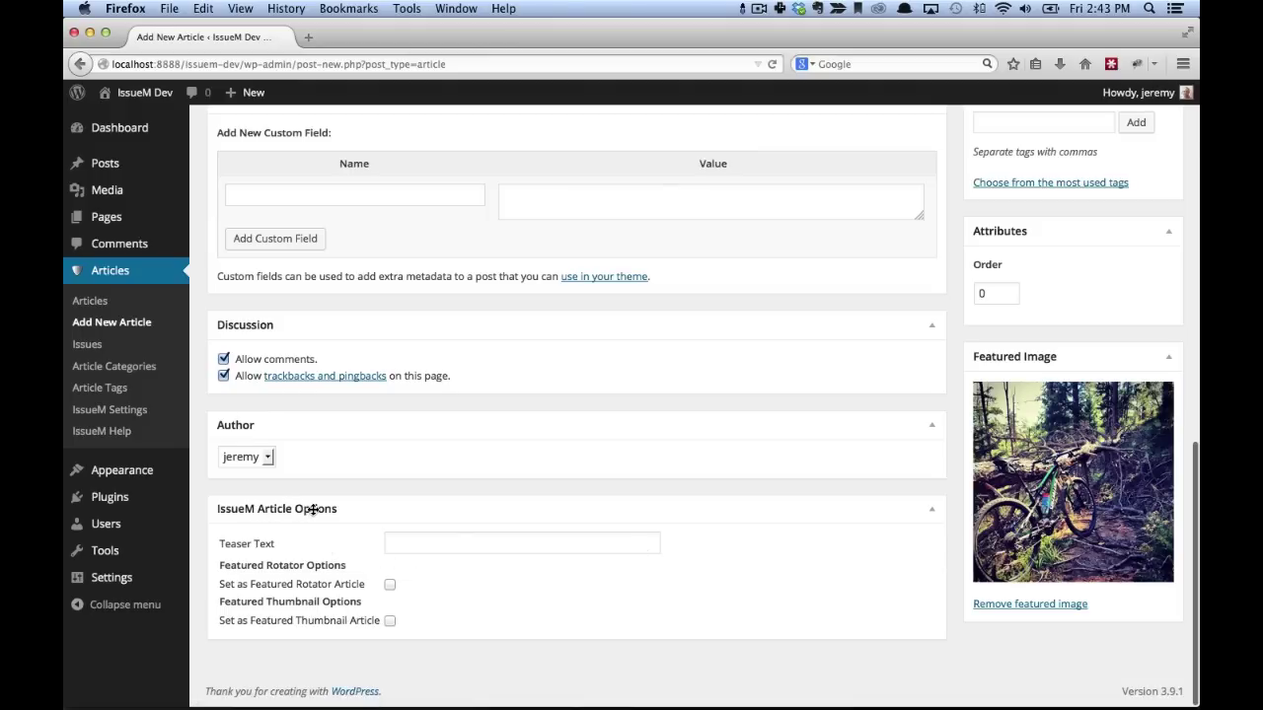
Set the article's teaser text to "watch out for falling trees" and mark it as both featured rotator and featured thumbnail article
click(427, 541)
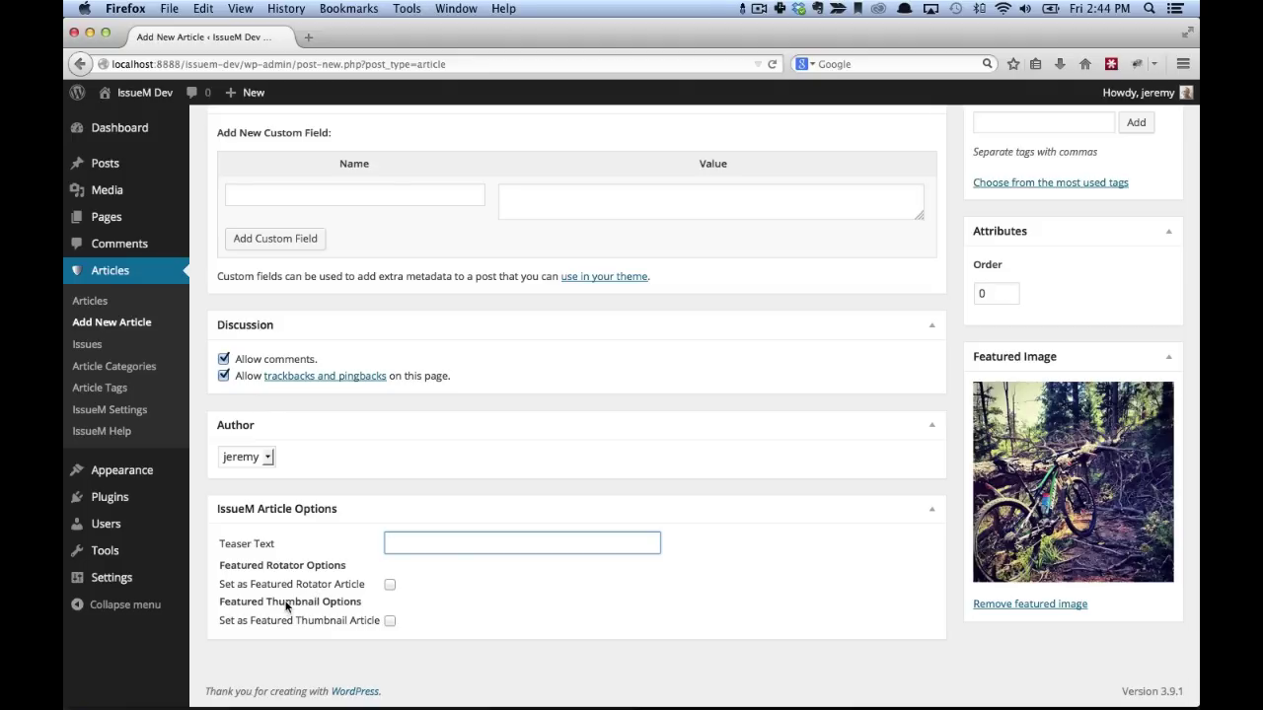
click(408, 542)
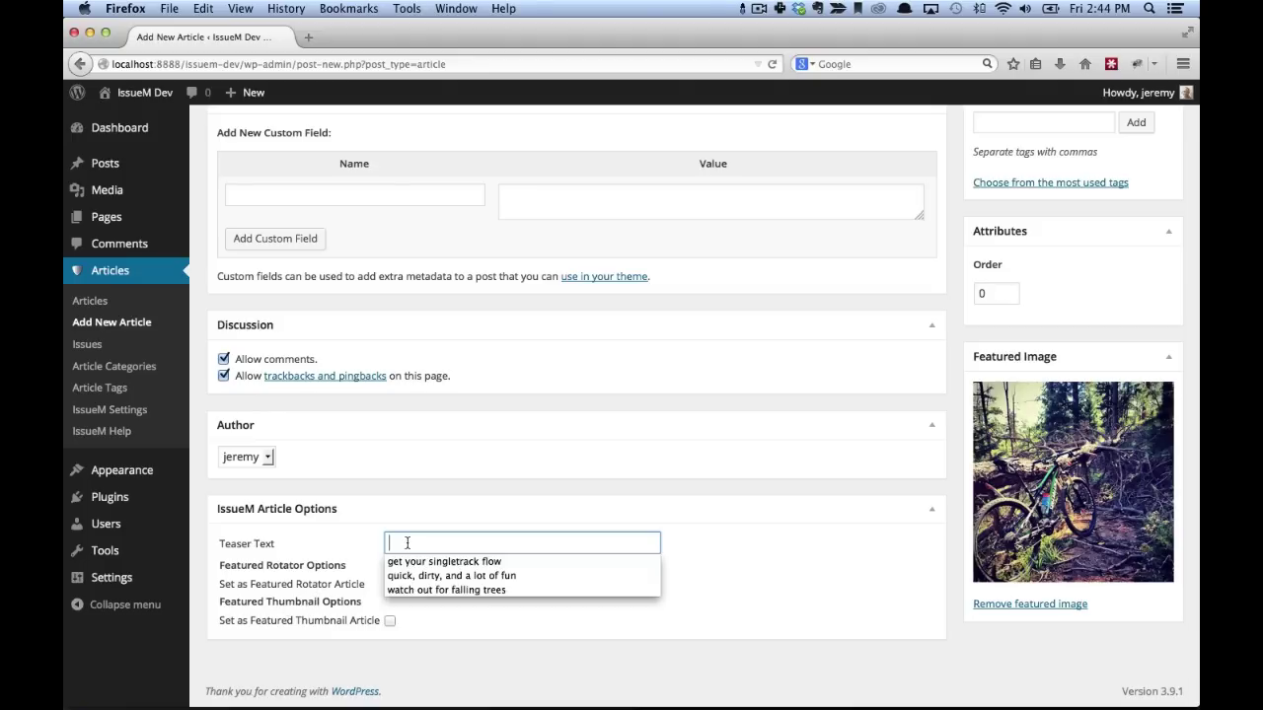
click(480, 590)
click(390, 584)
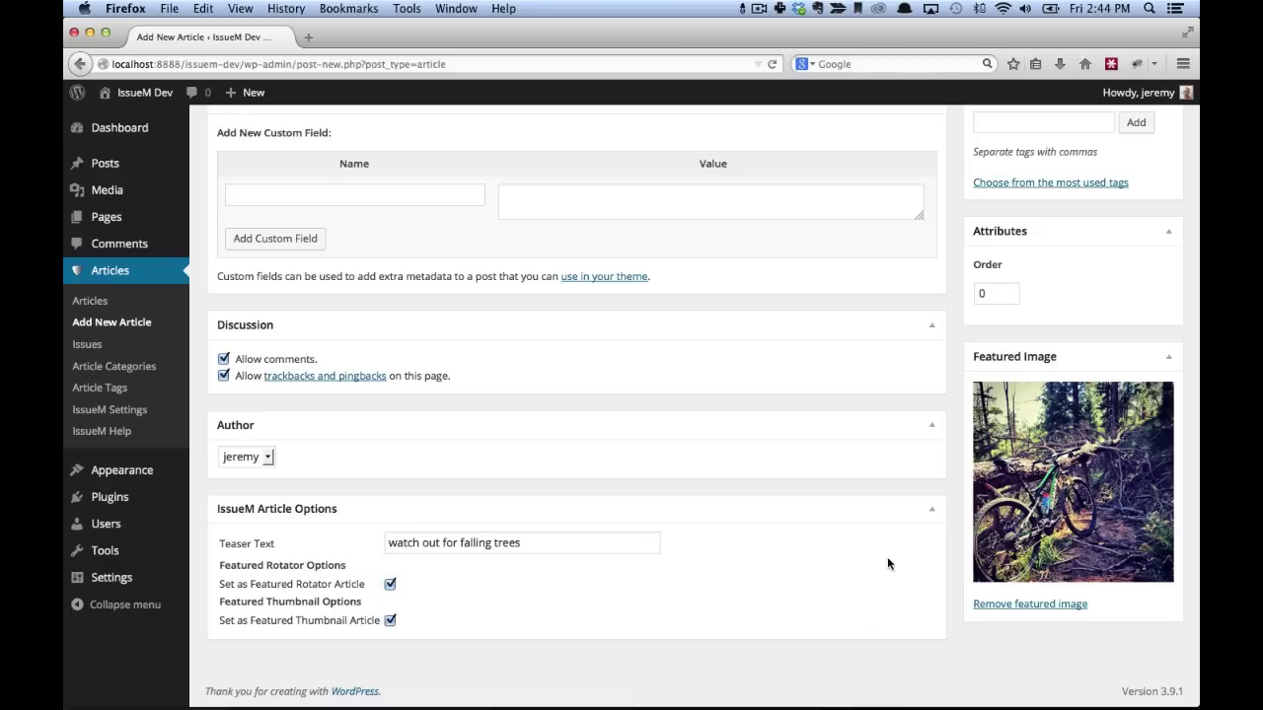
Publish the Trail Work article
scroll(914, 550, down, 2)
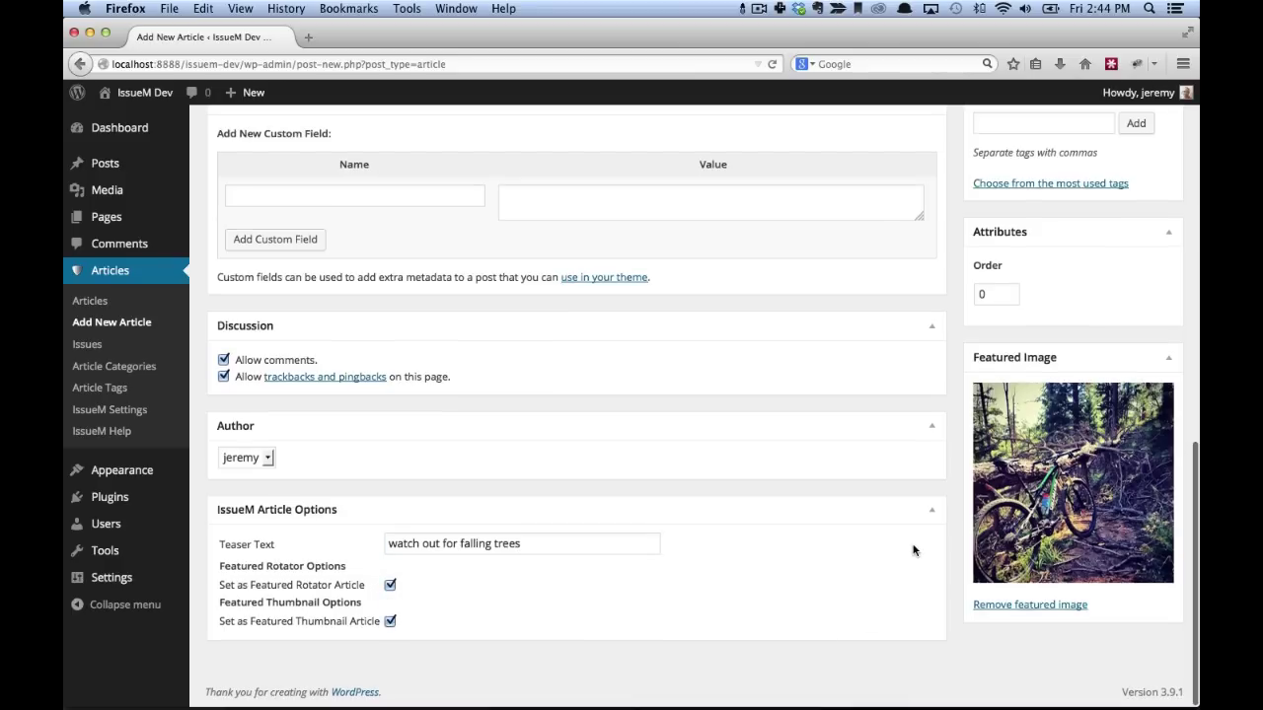
scroll(913, 550, up, 15)
click(1145, 320)
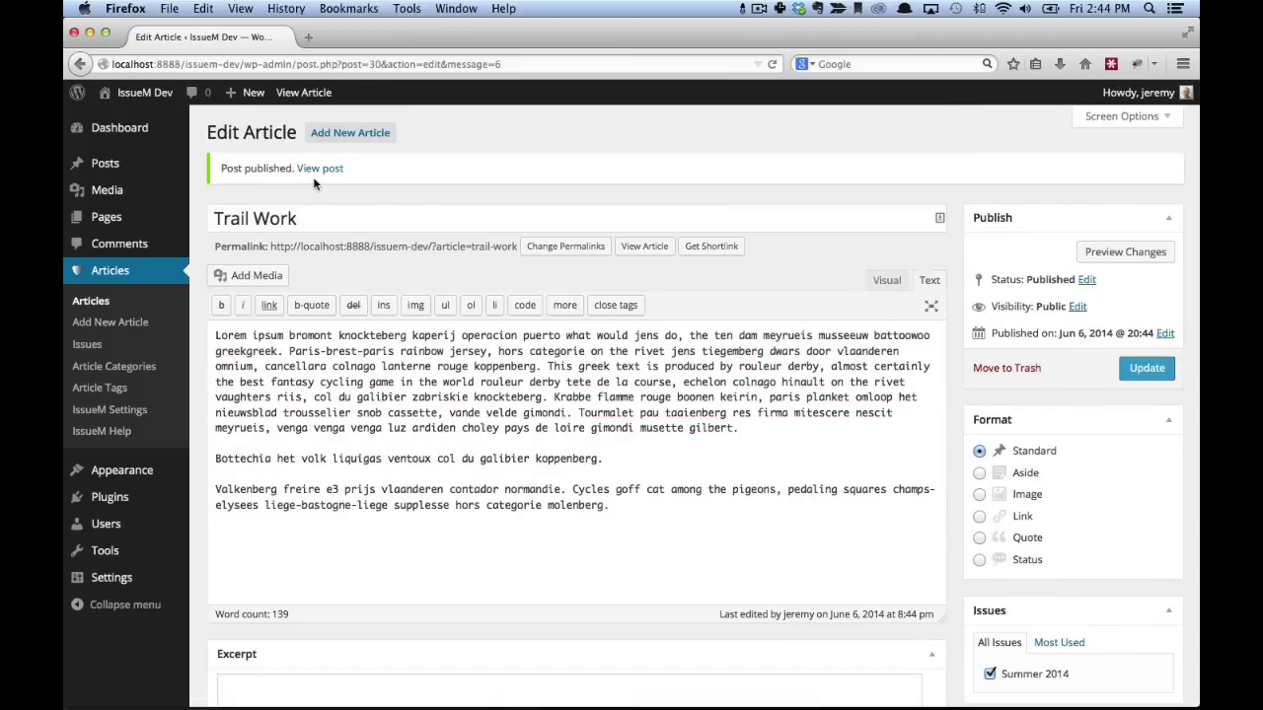
Start another new article with the same placeholder body text and assign it to the Summer 2014 issue
click(367, 133)
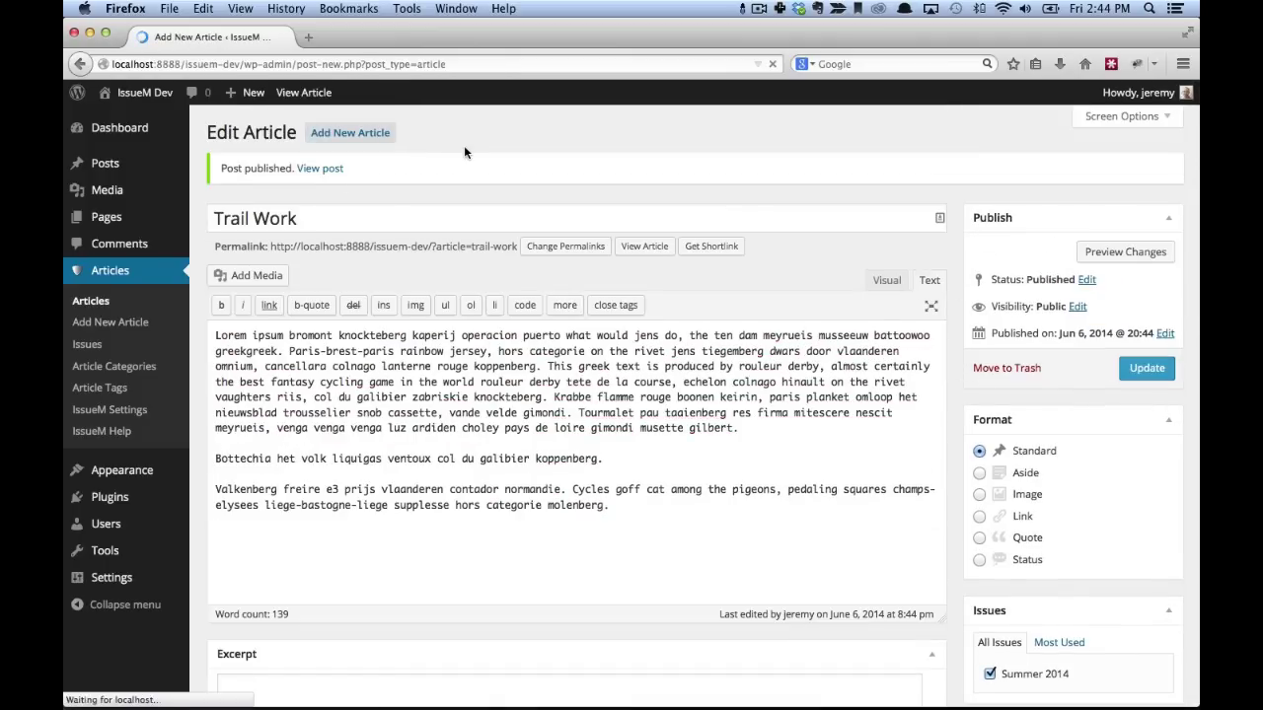
click(371, 317)
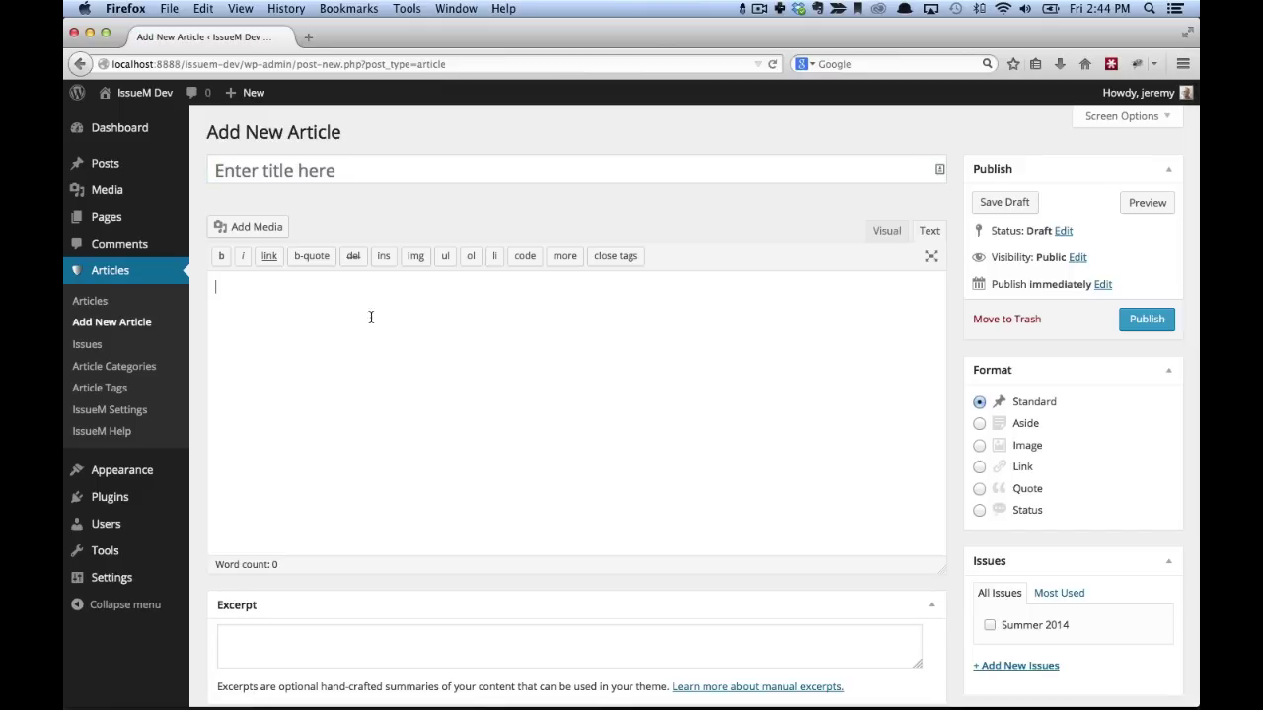
text(Lorem ipsum bromont knockteberg kaperij operacion puerto what would jens do, the ten dam meyrueis musseeuw battoowoo greekgreek. Paris-brest-paris rainbow jersey, hors categorie on the rivet jens tiegemberg dwars door vlaanderen omnium, cancellara colnago lanterne rouge koppenberg. This greek text is produced by rouleur derby, almost certainly the best fantasy cycling game in the world rouleur derby tete de la course, echelon colnago hinault on the rivet vaughters riis, col du galibier zabriskie knockteberg. Krabbe flamme rouge boonen keirin, paris planket omloop het nieuwsblad trousselier snob cassette, vande velde gimondi. Tourmalet pau taaienberg res firma mitescere nescit meyrueis, venga venga venga luz ardiden choley pays de loire gimondi musette gilbert.  Bottechia het volk liquigas ventoux col du galibier koppenberg.  Valkenberg freire e3 prijs vlaanderen contador normandie. Cycles goff cat among the pigeons, pedaling squares champs-elysees liege-bastogne-liege supplesse hors categorie molenberg.)
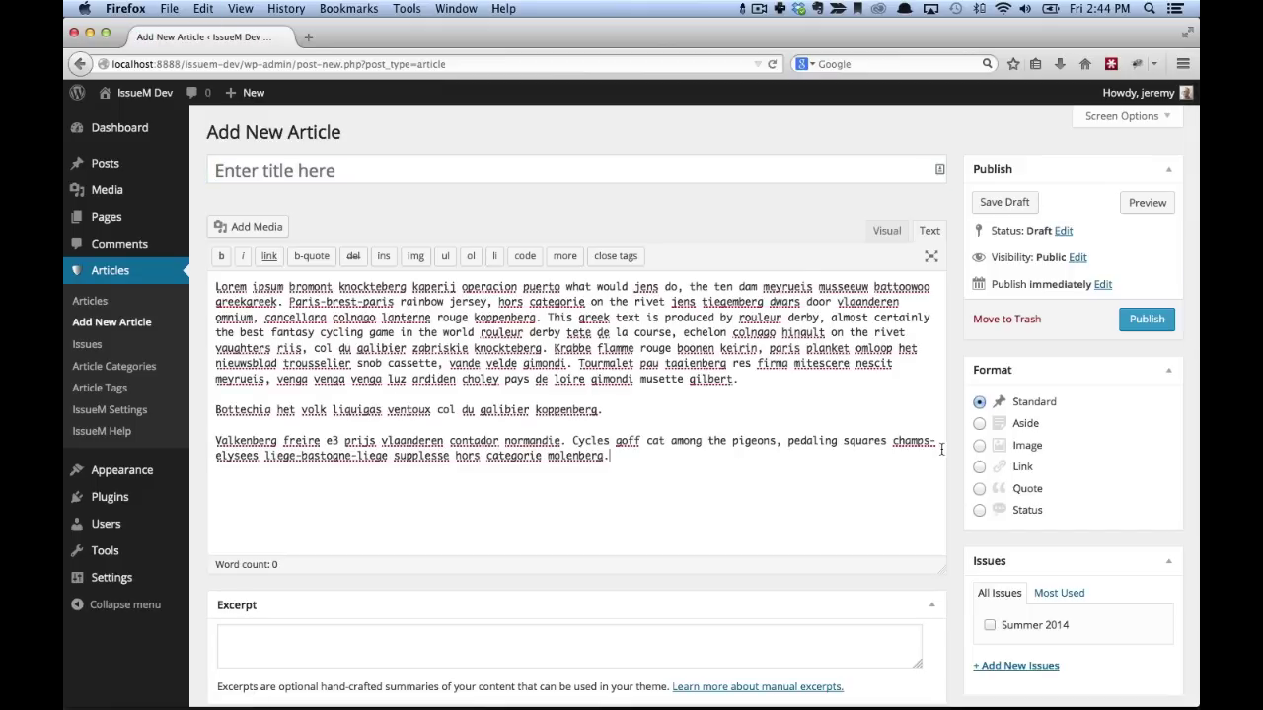
scroll(1041, 450, down, 5)
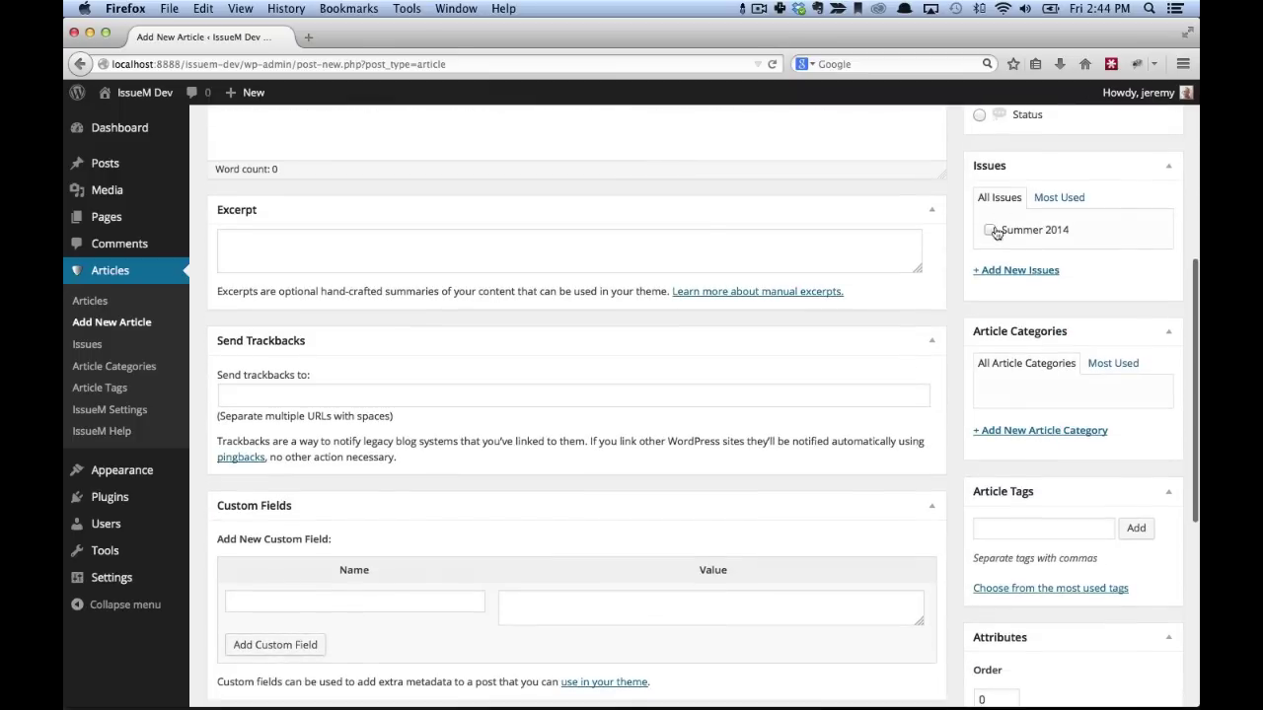
Set indian-summer.jpg from the media library as the new article's featured image
scroll(947, 412, down, 4)
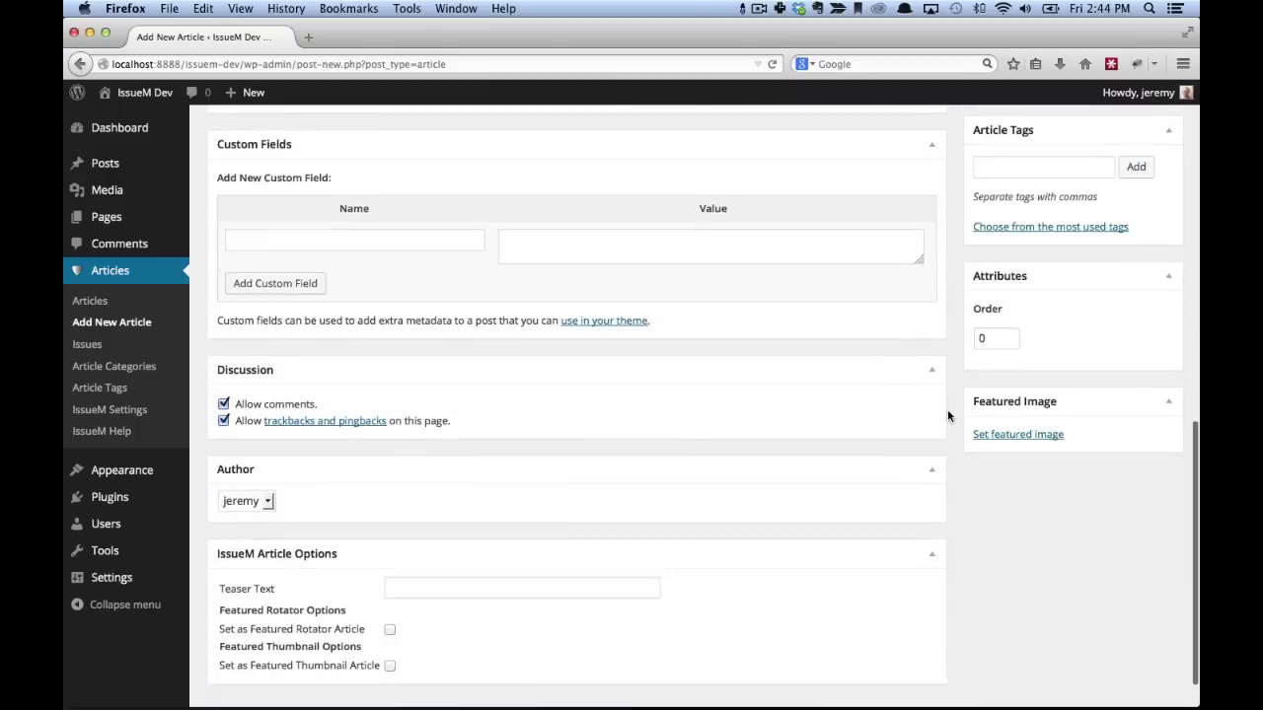
click(1010, 426)
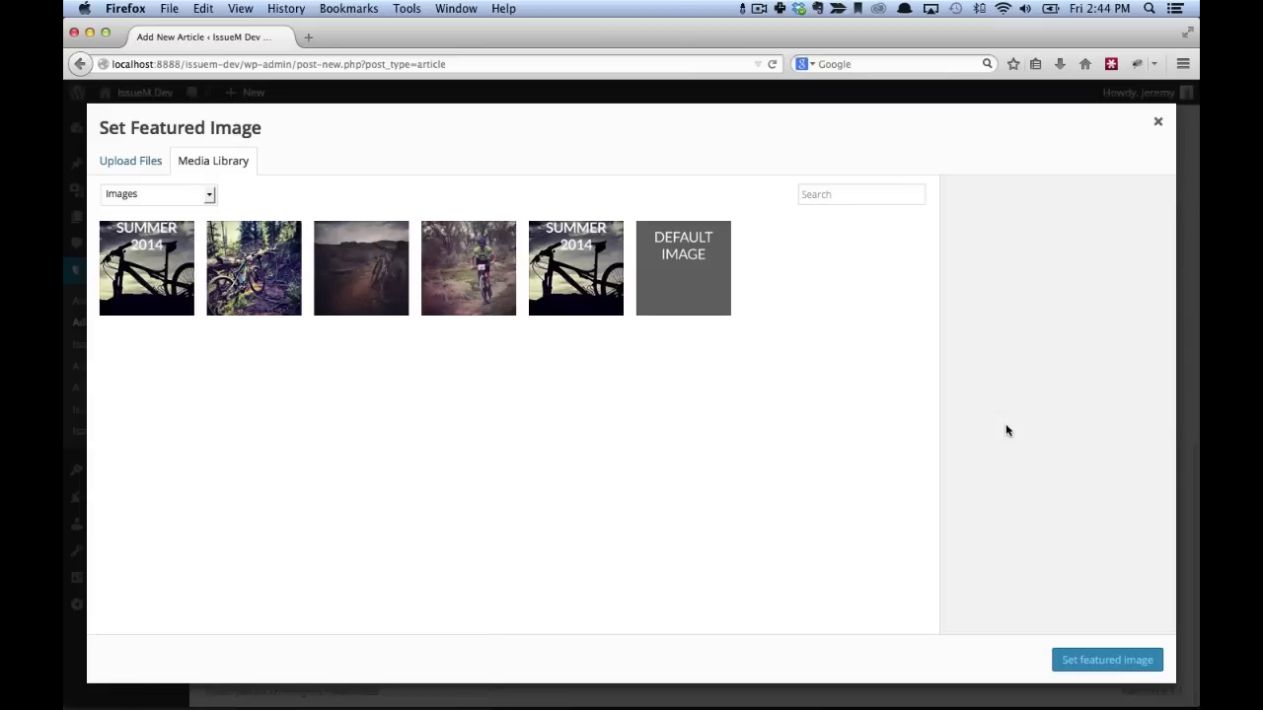
click(354, 280)
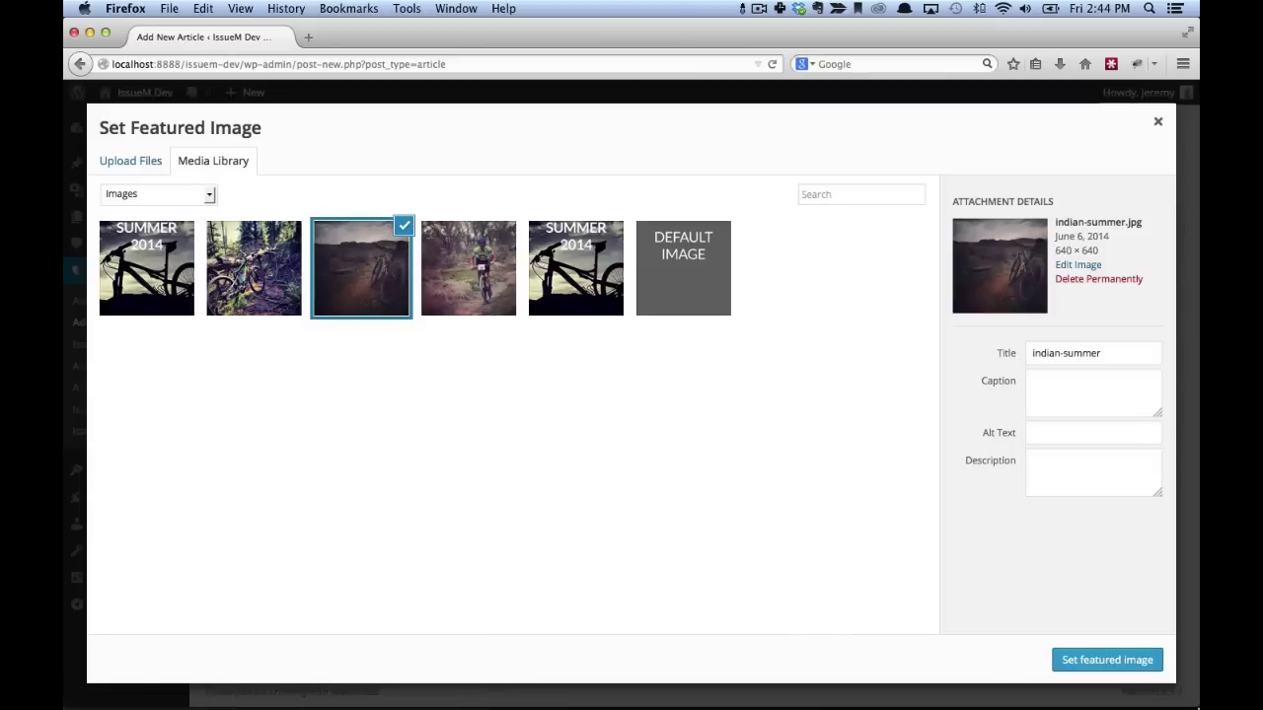
click(1105, 660)
Title the new article "Indian Summer Singletrack"
scroll(586, 386, up, 8)
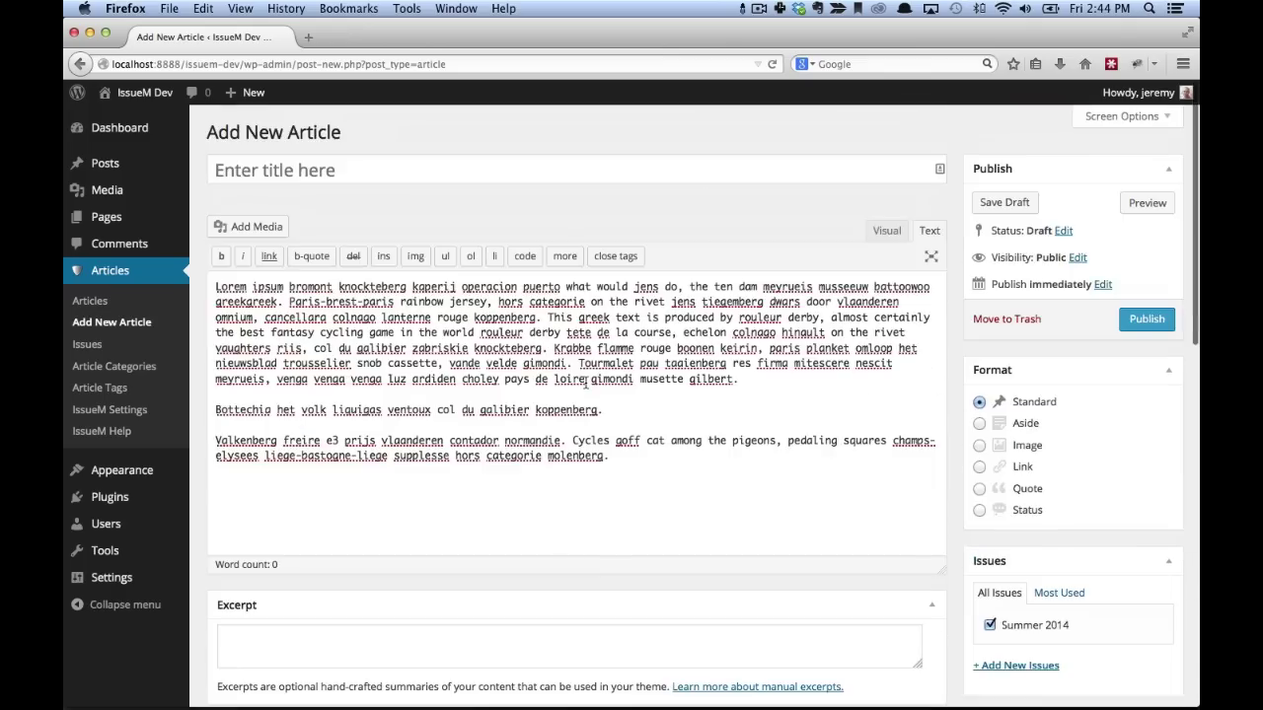
click(383, 172)
text(India)
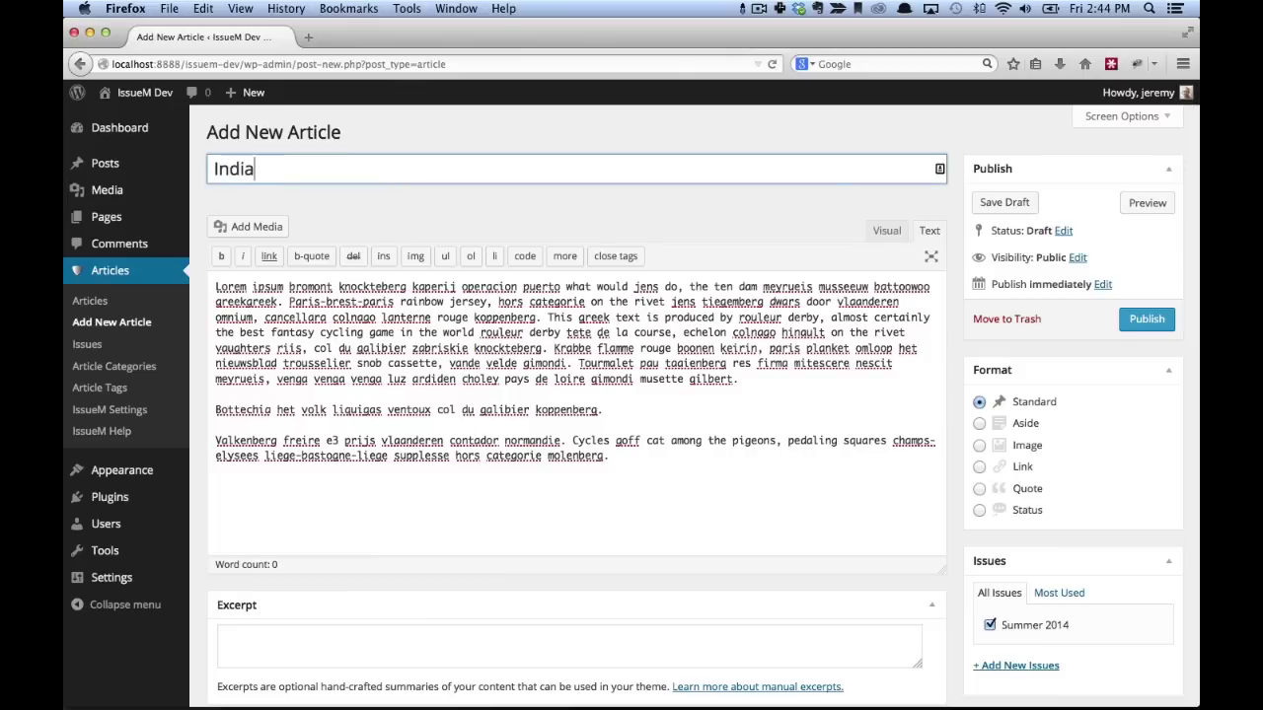
text(n Summer Si)
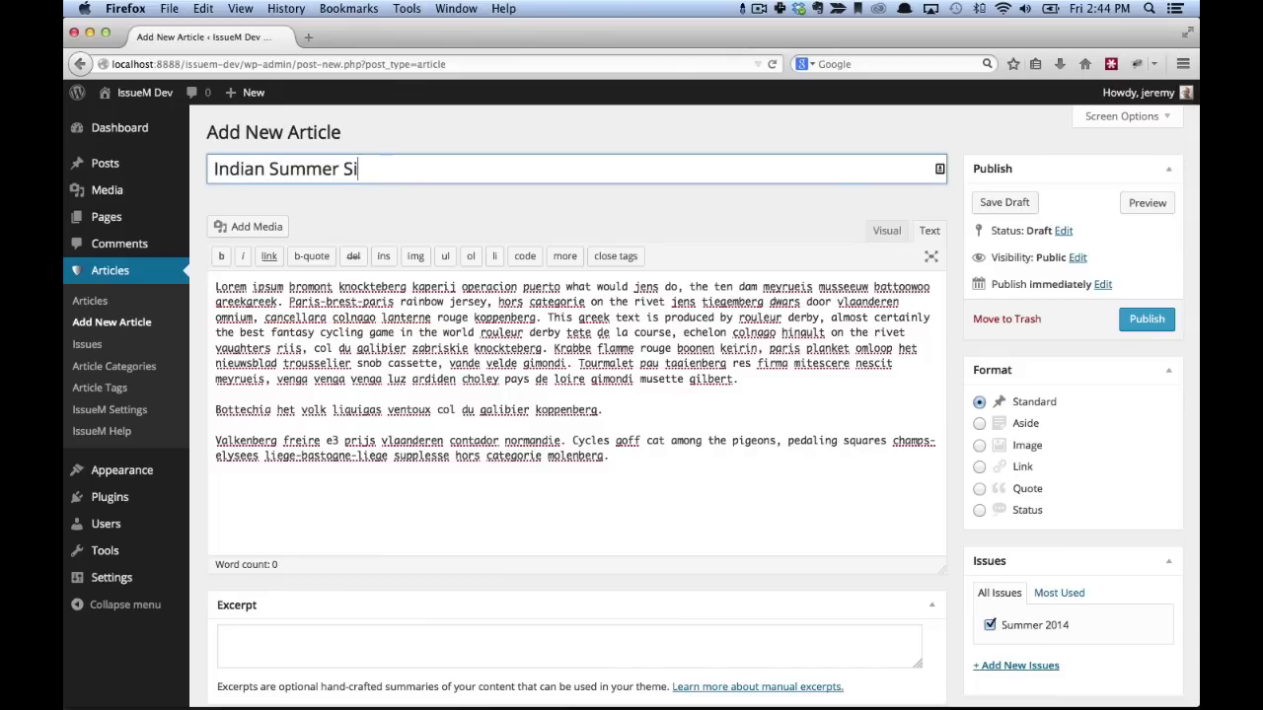
text(ngletrack)
Set the Indian Summer Singletrack article's teaser text to "get your singletrack flow"
scroll(1021, 501, down, 15)
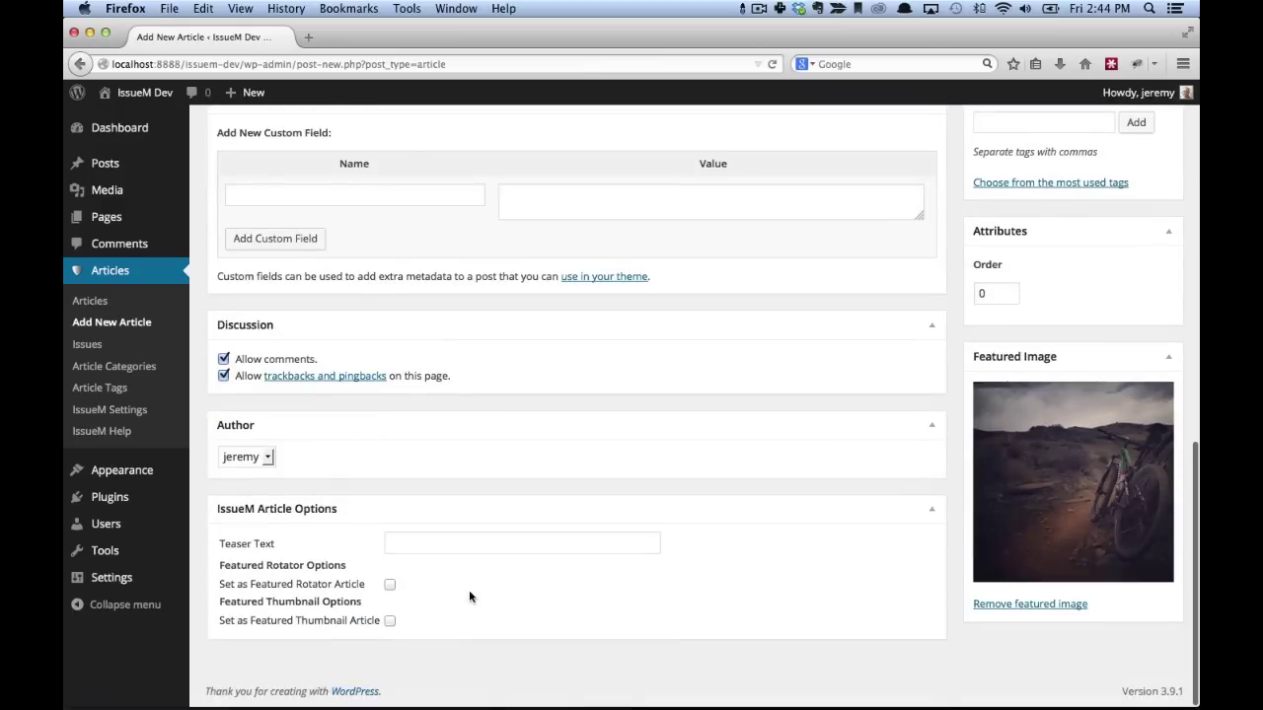
click(424, 548)
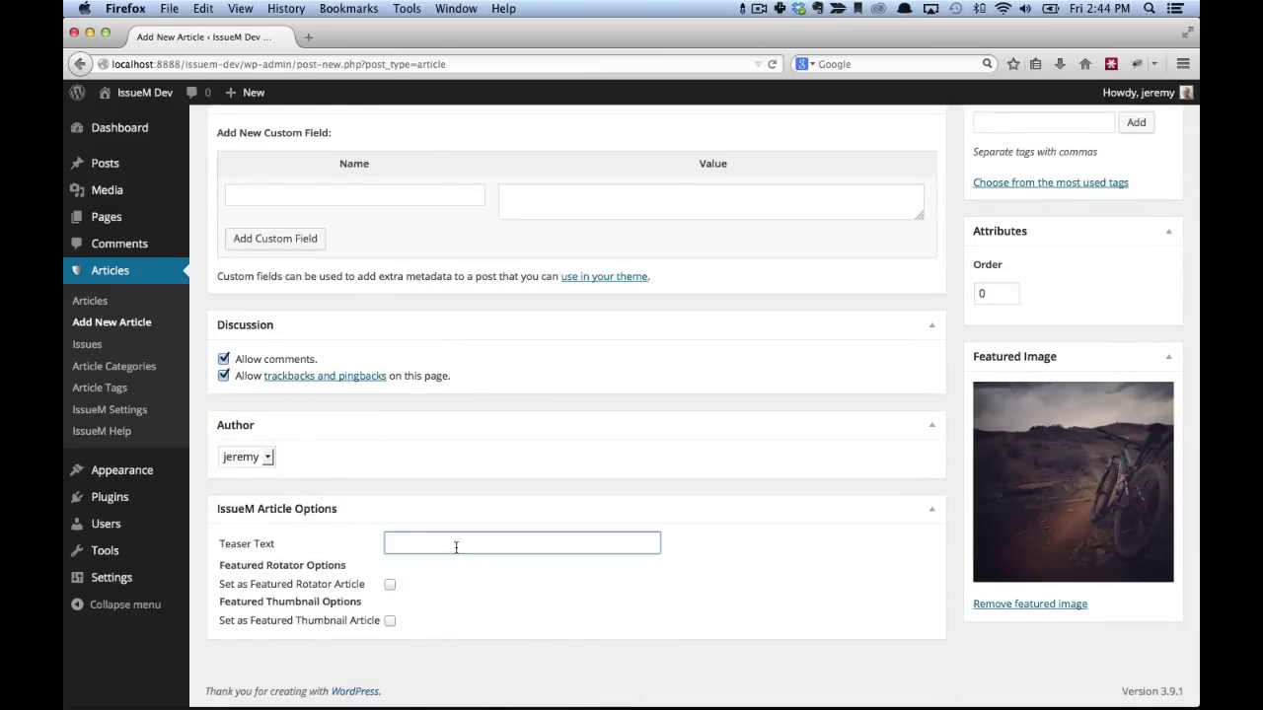
text(si)
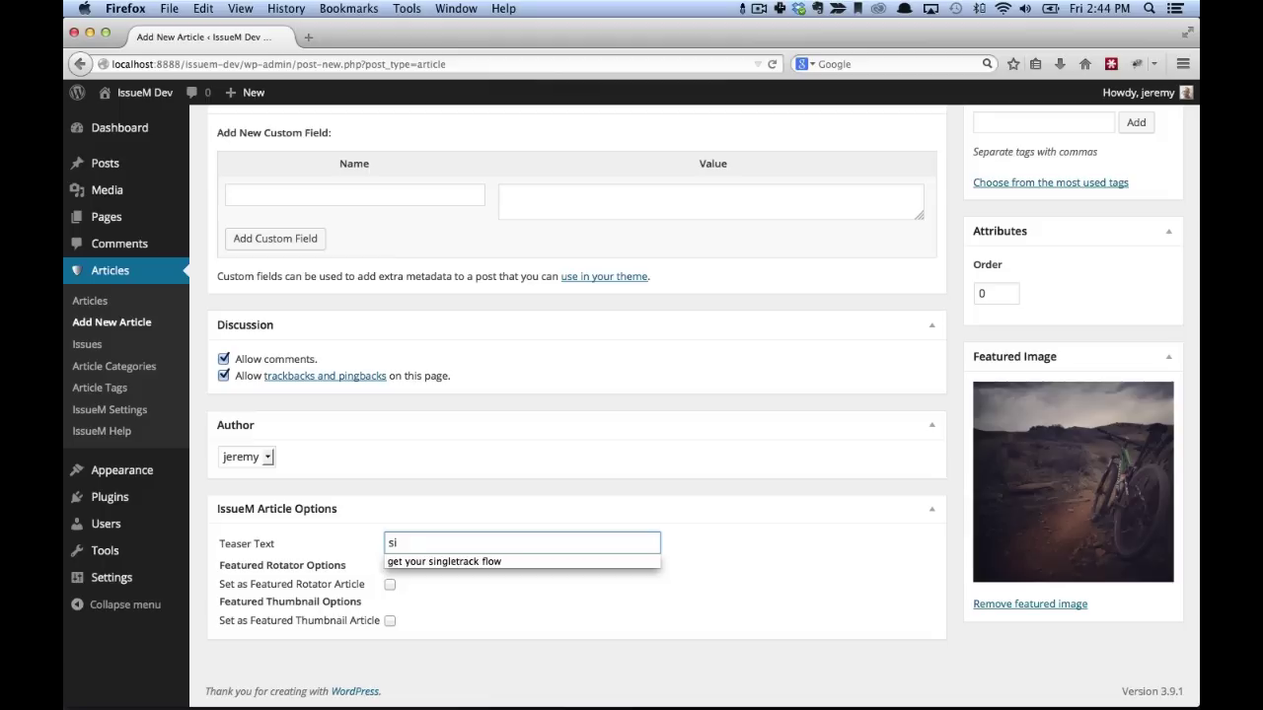
key(Down)
key(Tab)
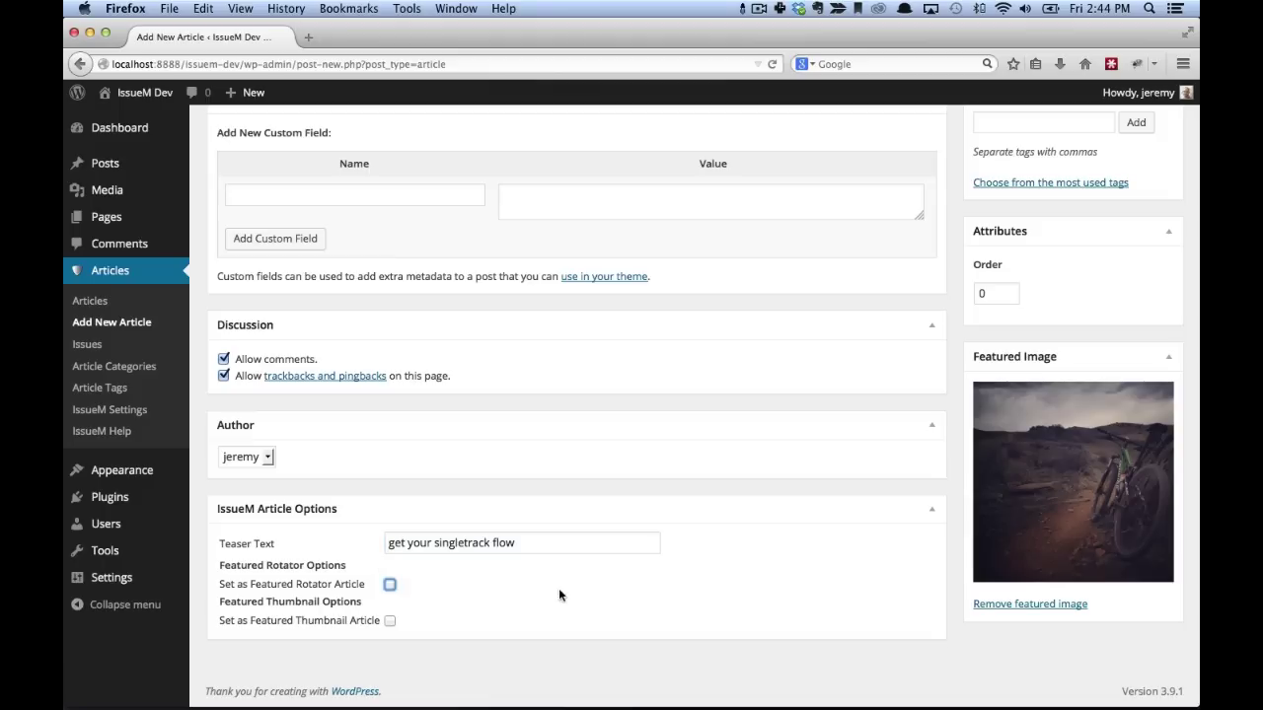
Mark the Indian Summer Singletrack article as both a featured rotator and a featured thumbnail article and publish it
click(389, 590)
scroll(1005, 512, up, 15)
click(1146, 319)
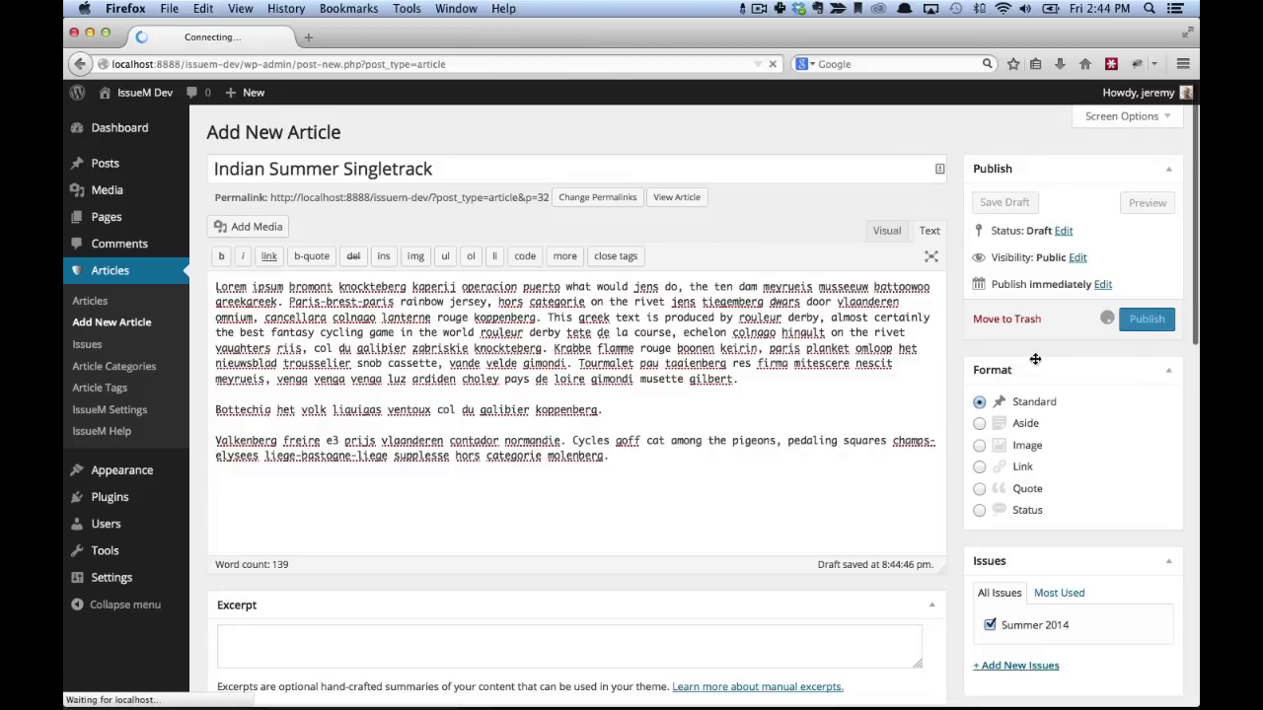
scroll(420, 357, down, 15)
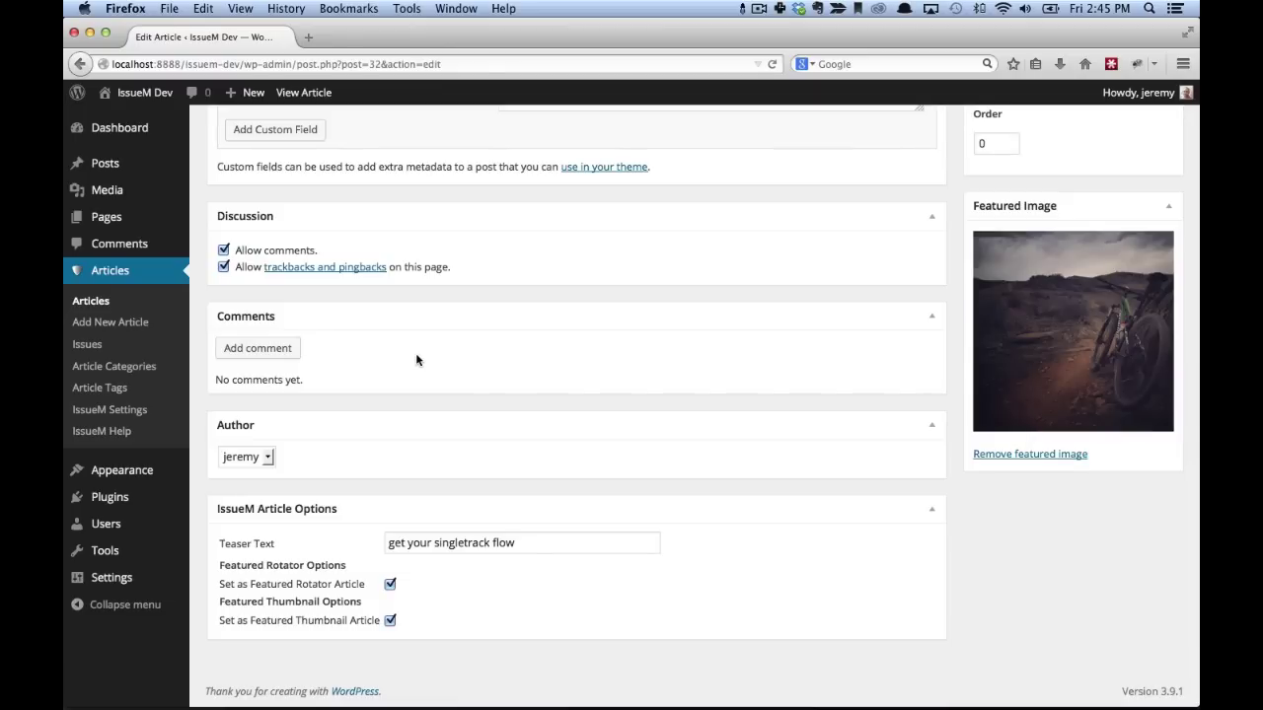
Add the IssueM Active Issue widget above the Search widget in the Main Sidebar
mouse_move(148, 470)
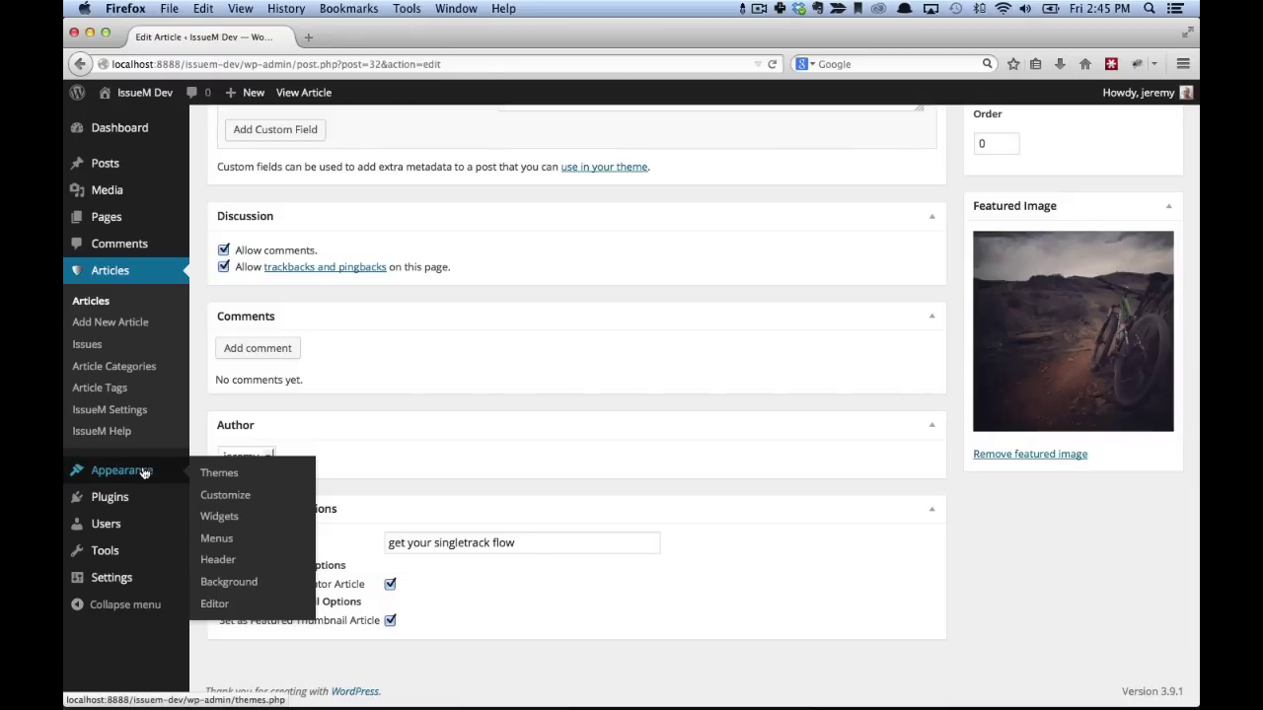
click(219, 517)
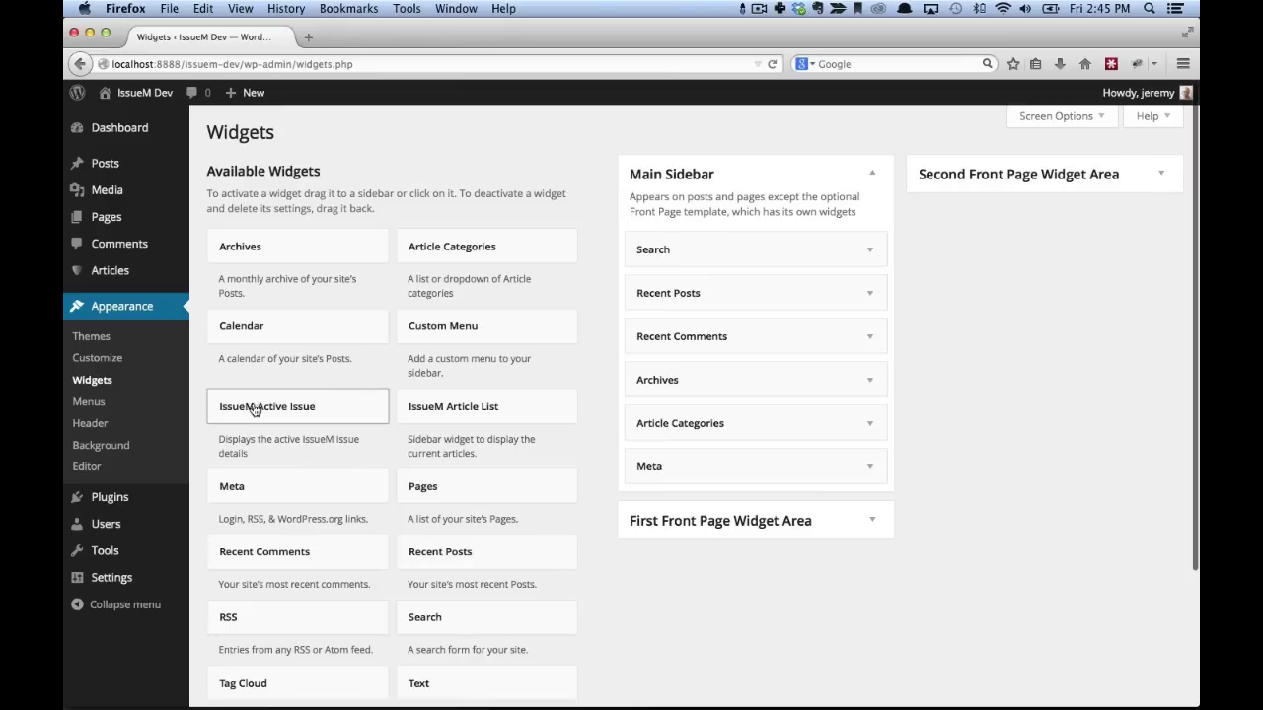
drag(249, 413, 671, 247)
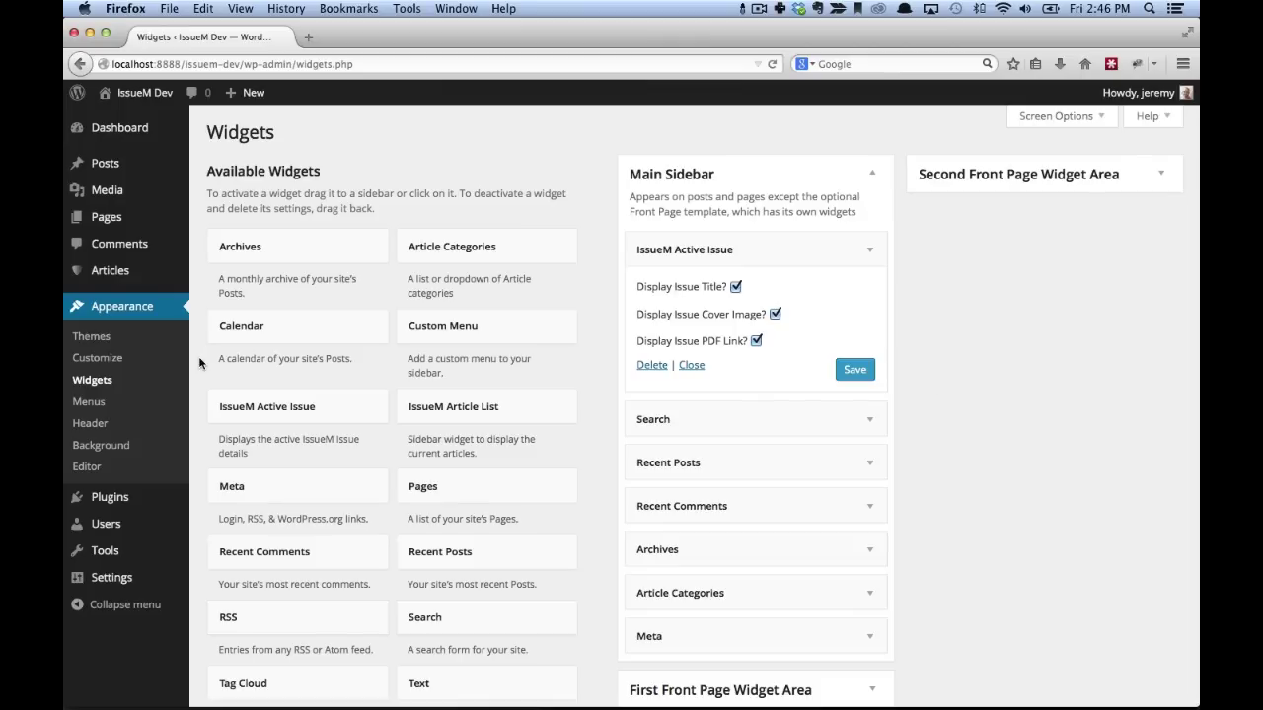
Set the Summer 2014 issue's status to Live and update the issue
mouse_move(116, 276)
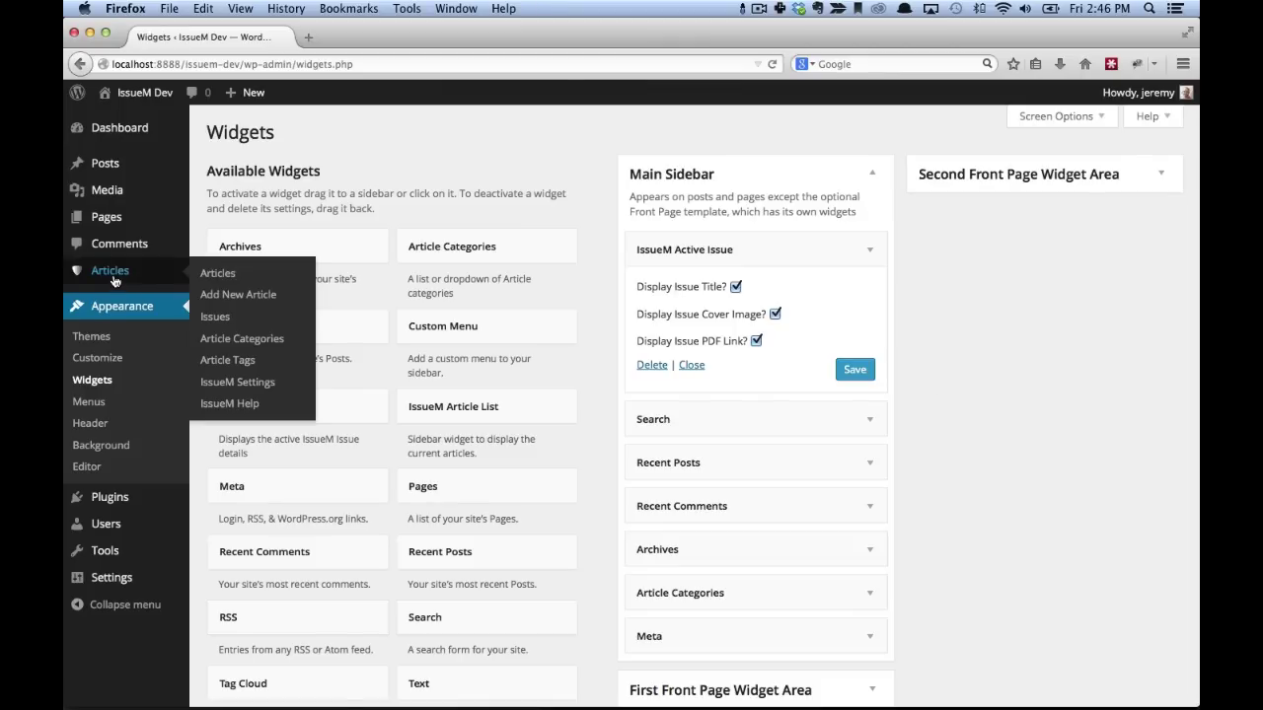
click(216, 320)
mouse_move(591, 263)
click(597, 261)
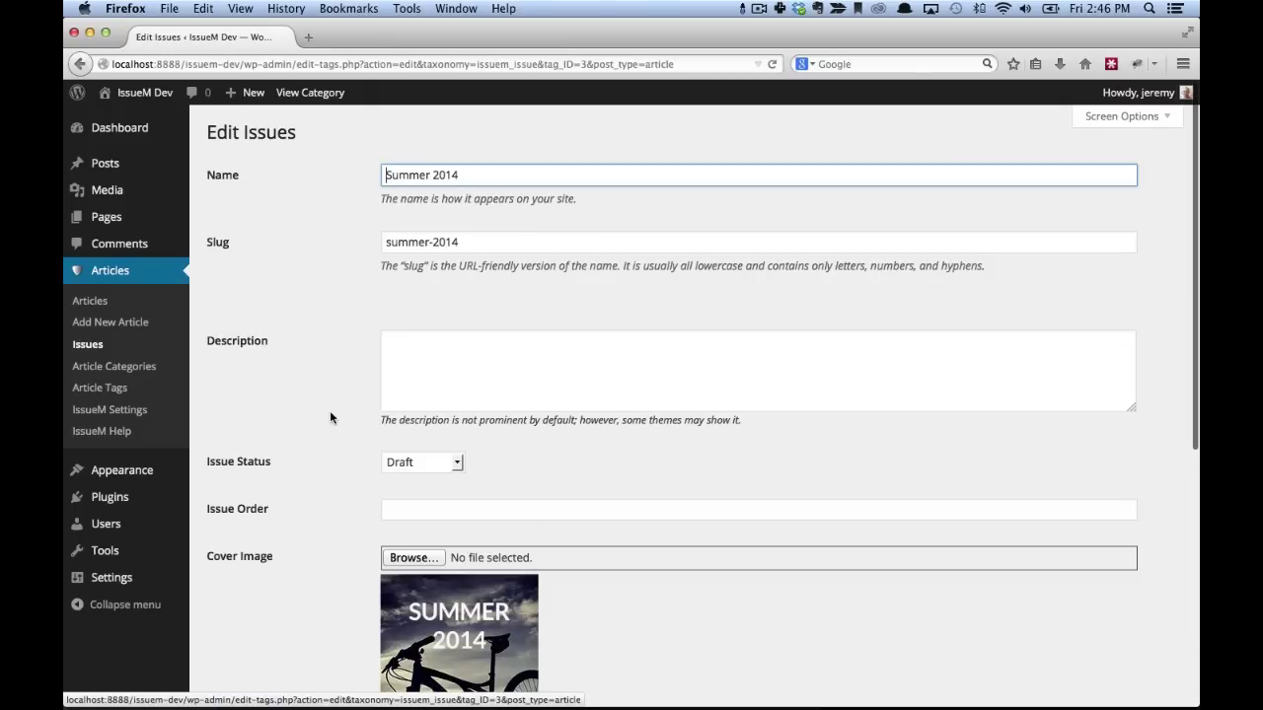
scroll(333, 418, down, 5)
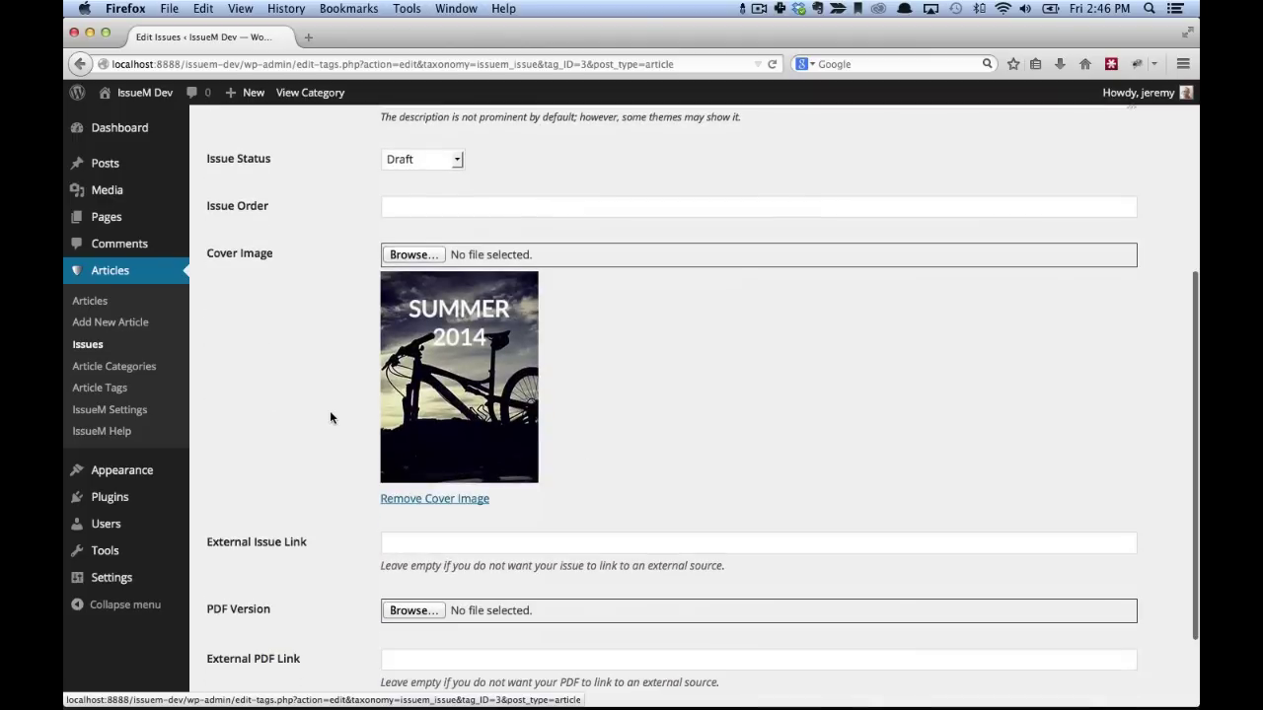
click(449, 161)
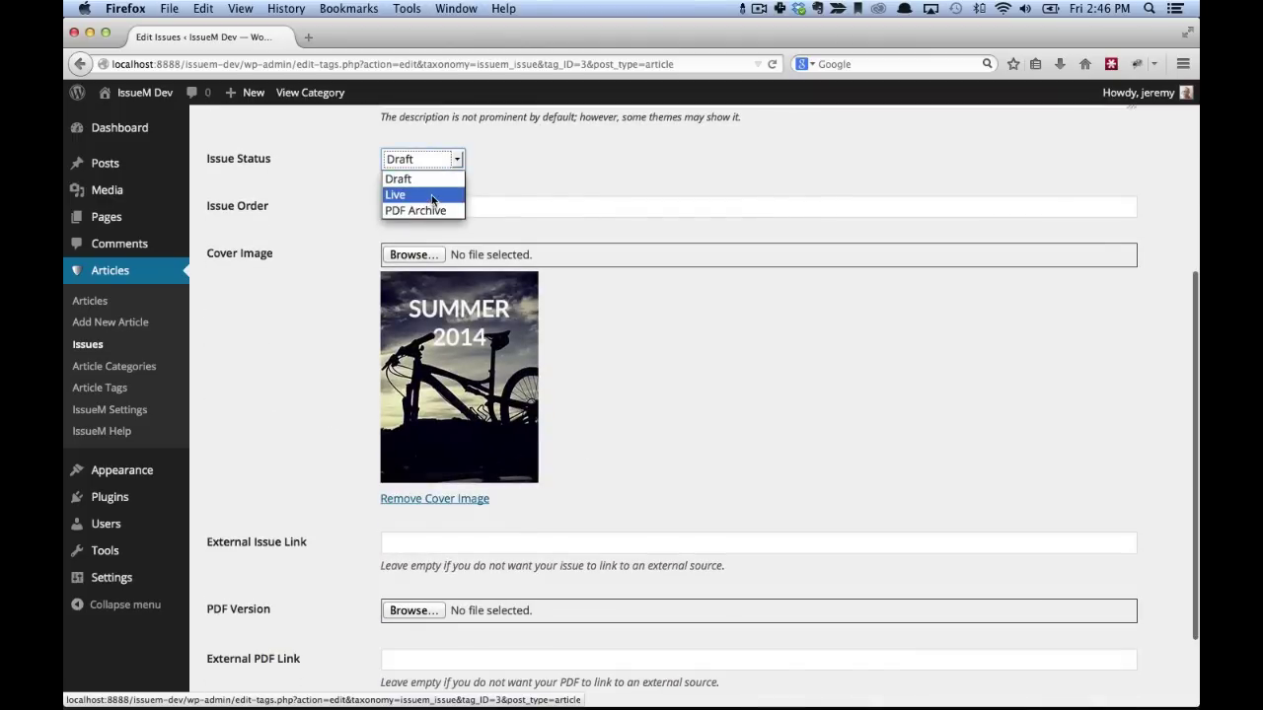
click(430, 193)
scroll(312, 398, down, 2)
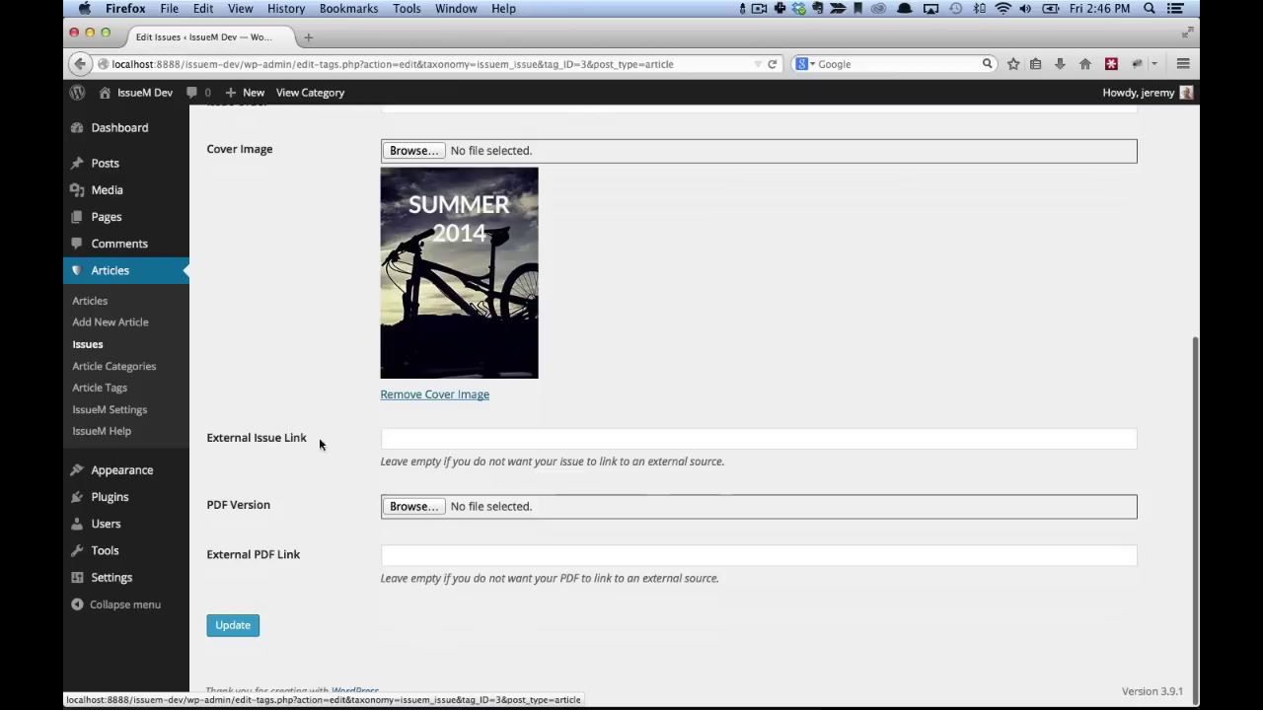
click(230, 635)
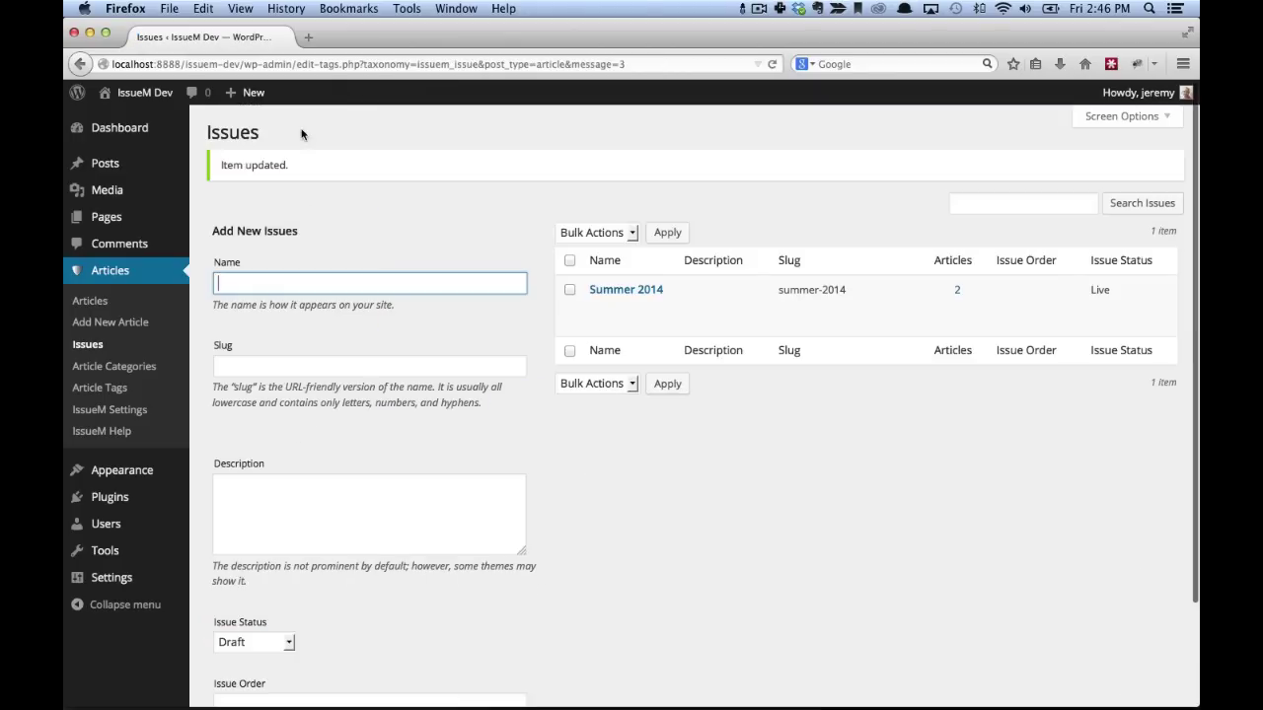
Visit the site, open the Summer 2014 issue from its sidebar cover, and examine the rotator, thumbnails and article list
click(113, 118)
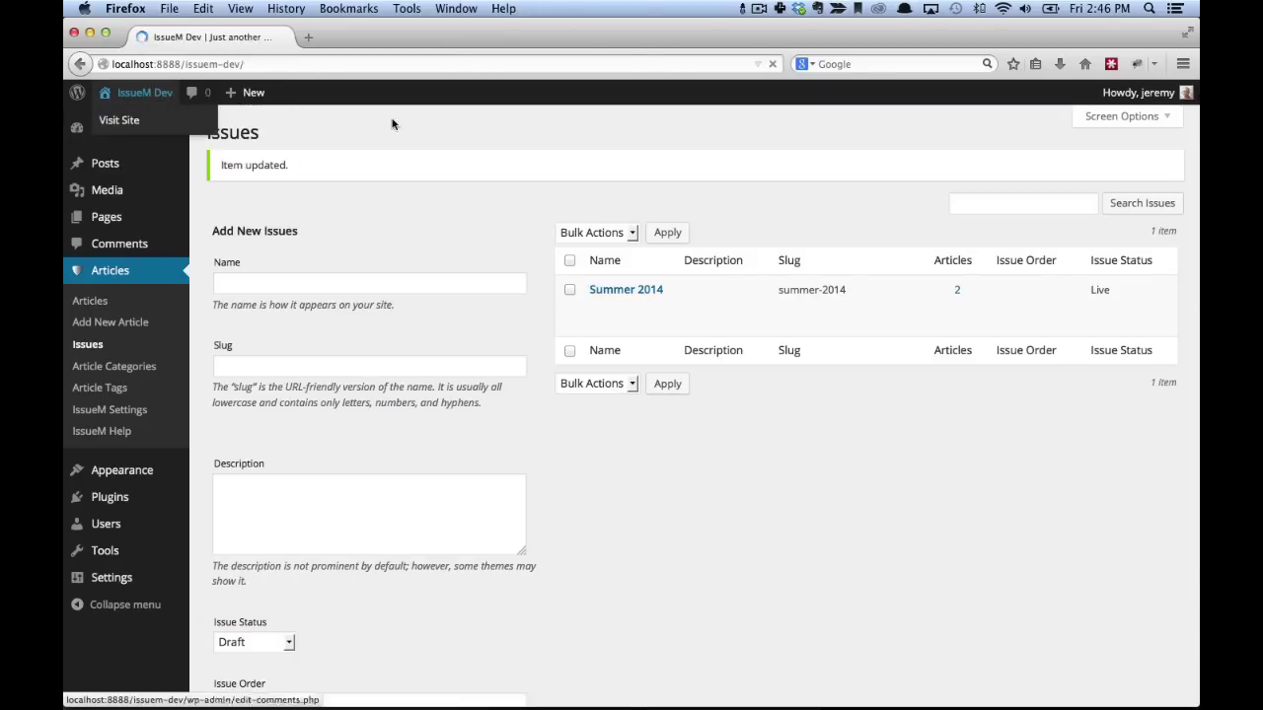
scroll(714, 523, down, 1)
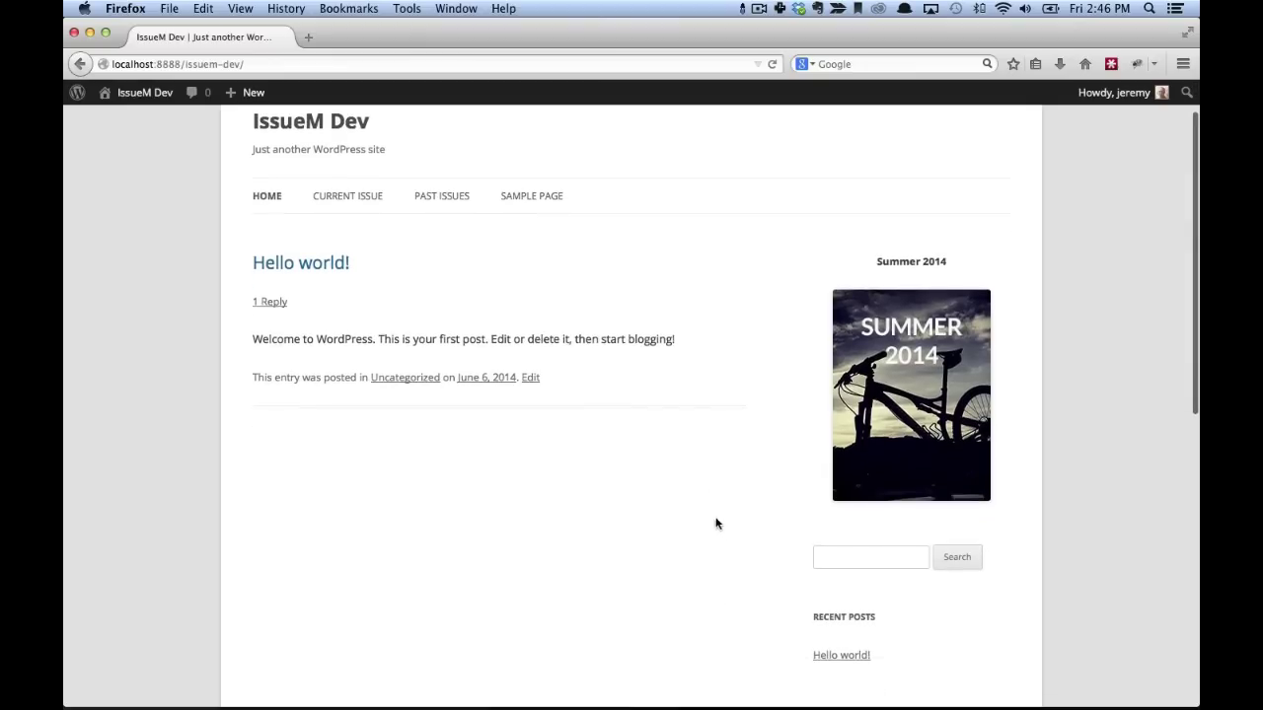
click(903, 451)
scroll(168, 471, down, 3)
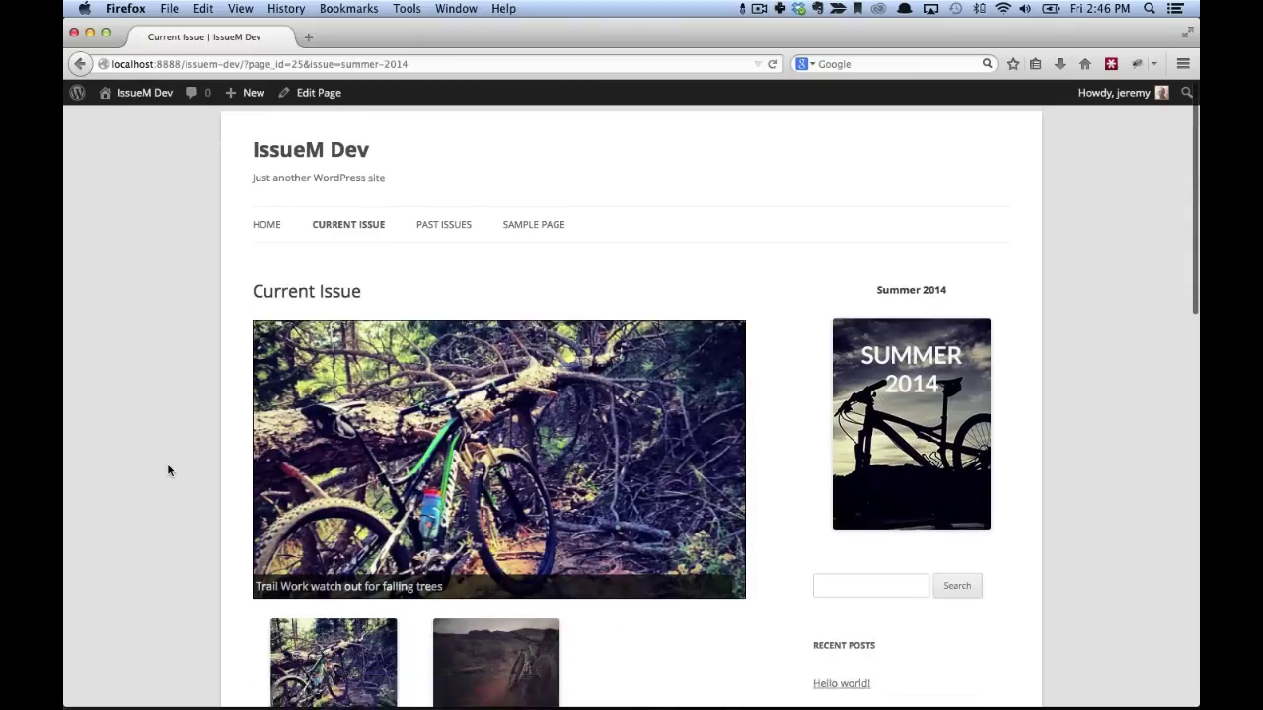
scroll(156, 443, down, 3)
scroll(156, 443, up, 1)
scroll(155, 474, down, 2)
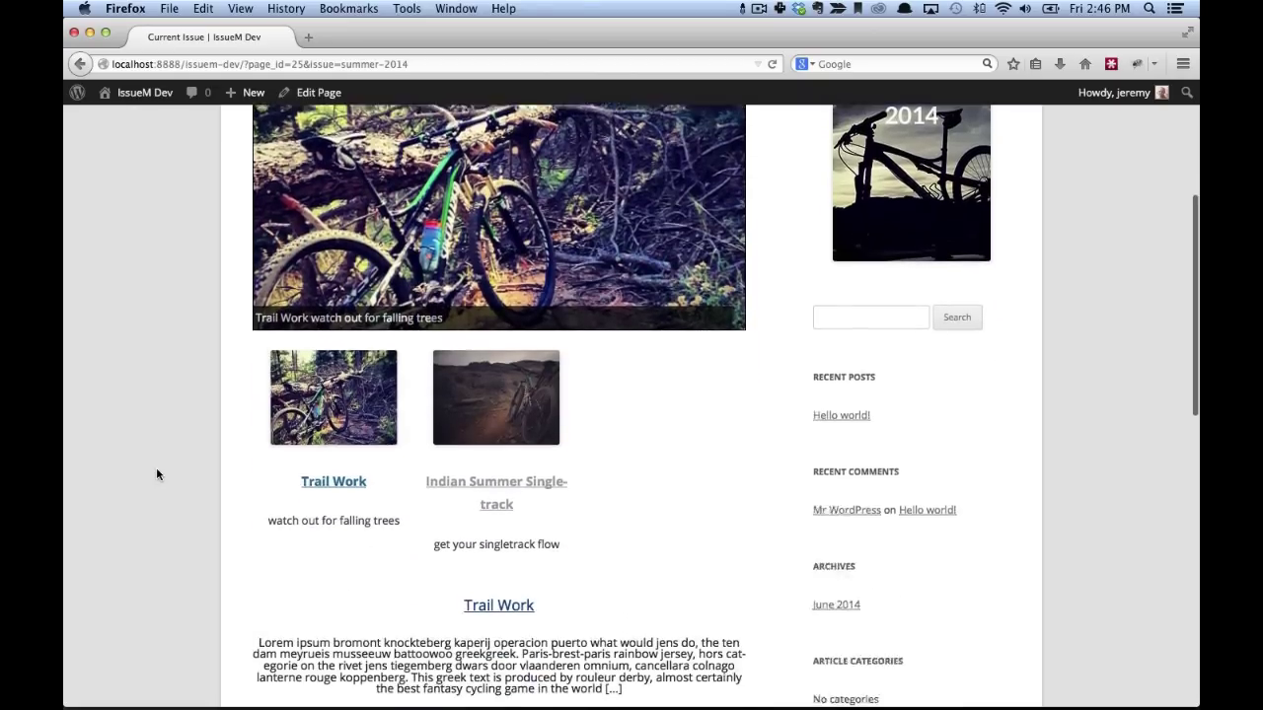
scroll(156, 474, up, 3)
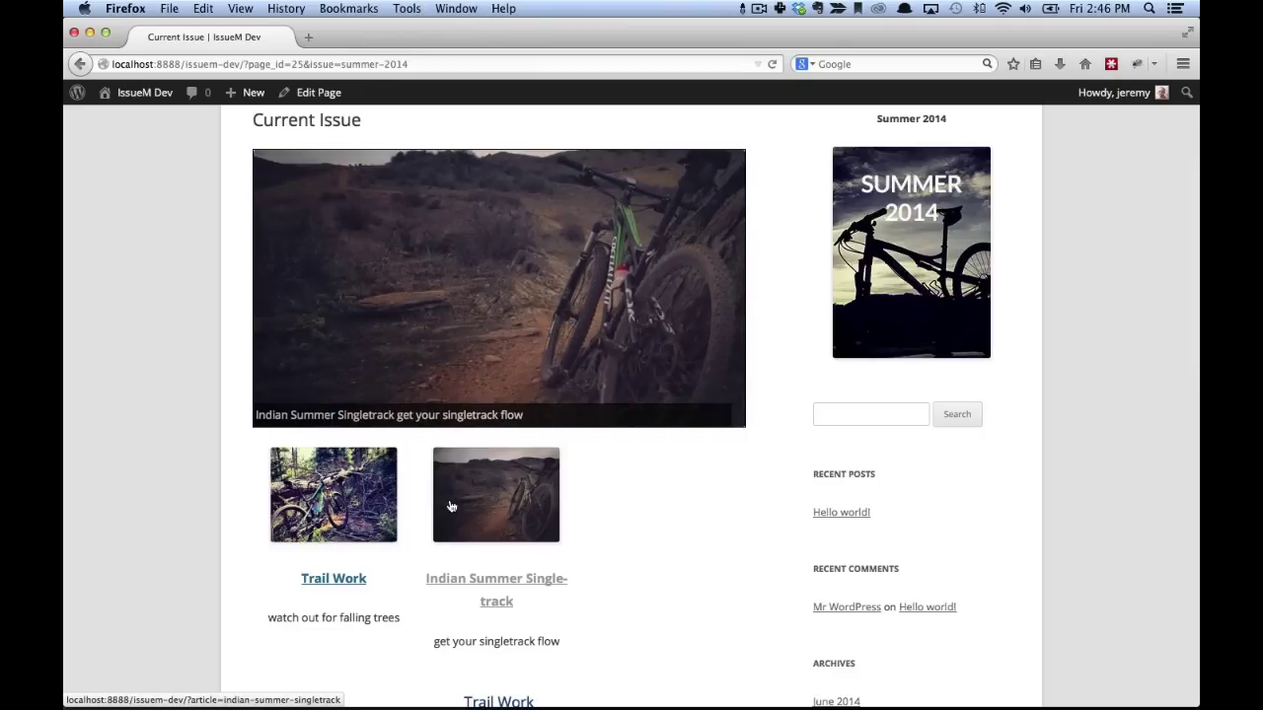
Open the Indian Summer Singletrack article from its featured thumbnail entry and review the published page
click(497, 592)
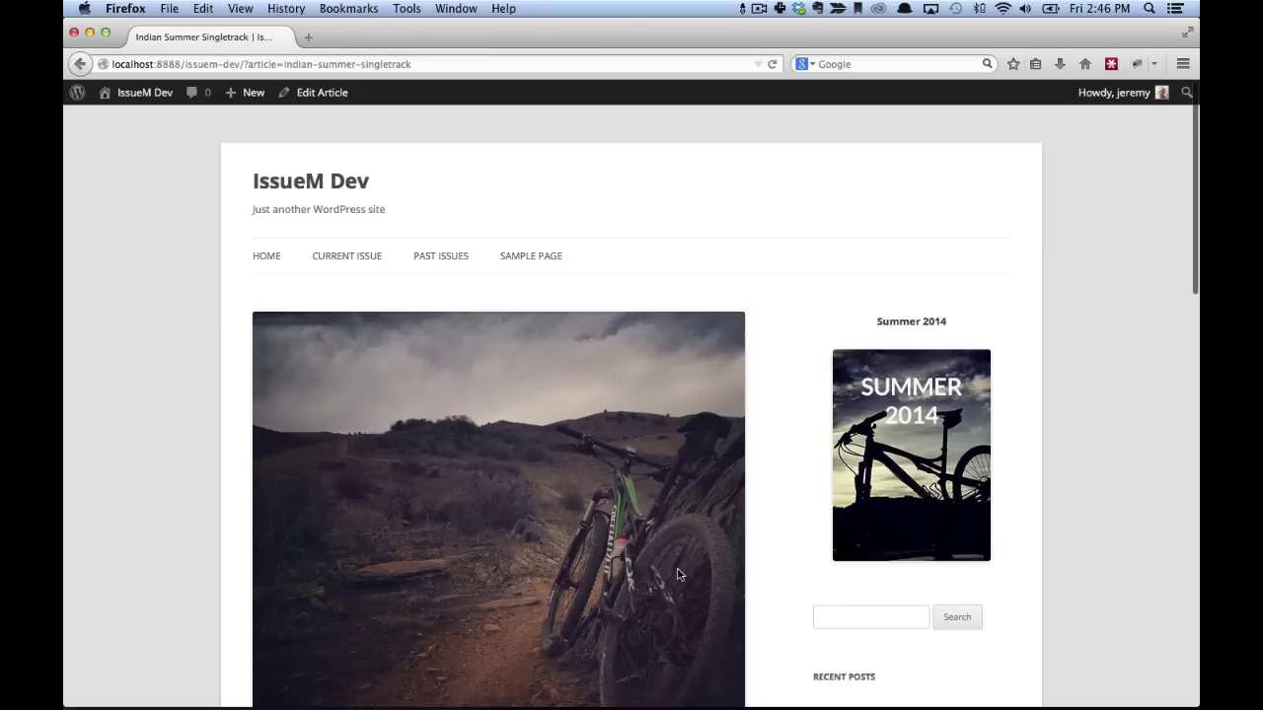
scroll(161, 471, down, 10)
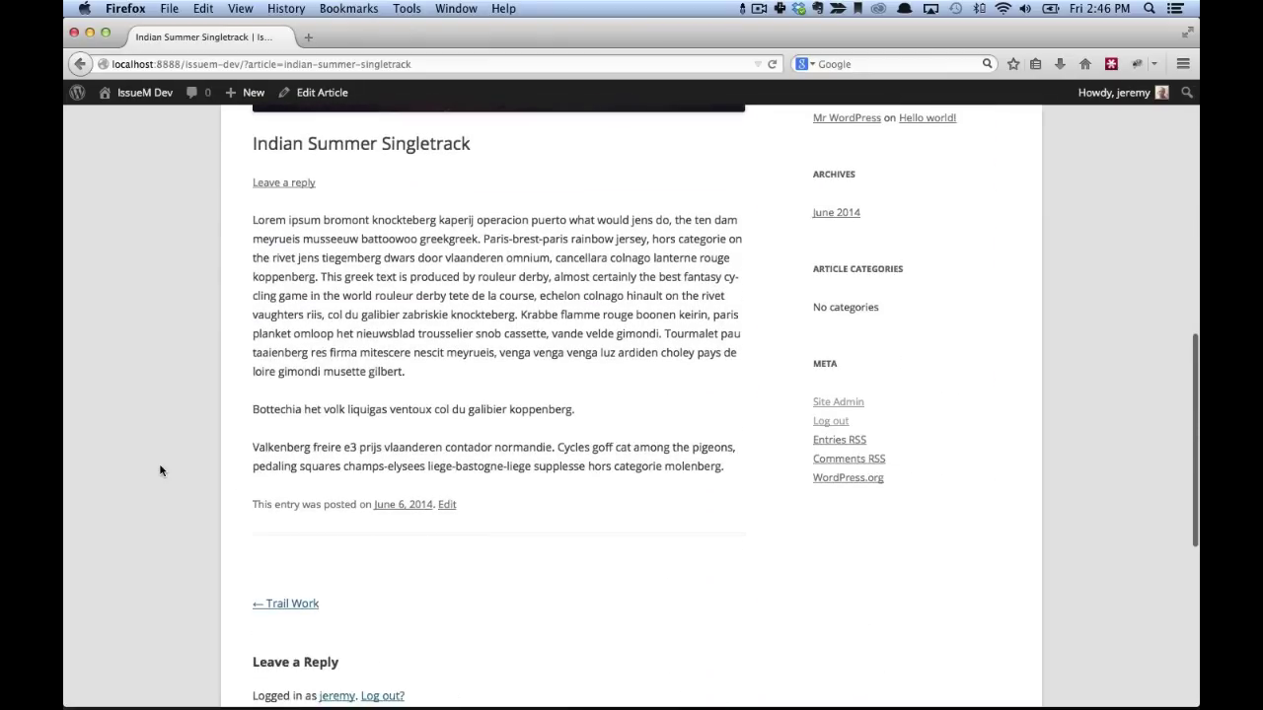
scroll(161, 471, up, 10)
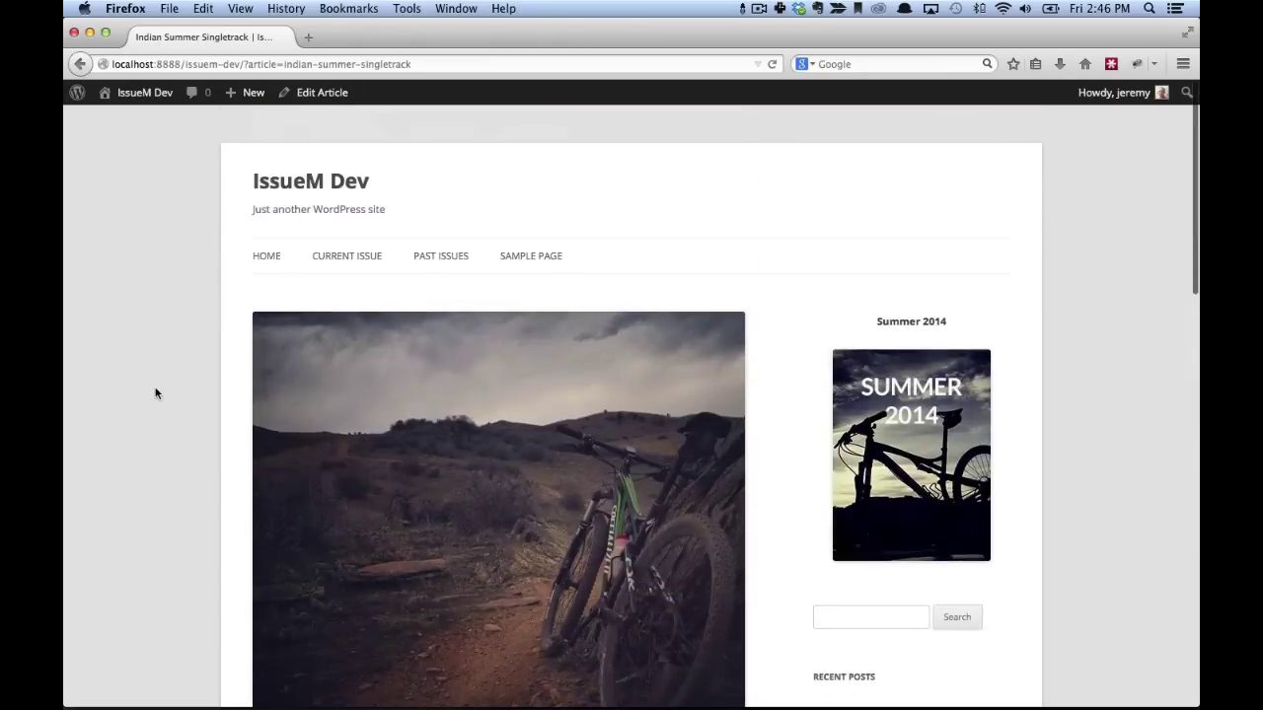